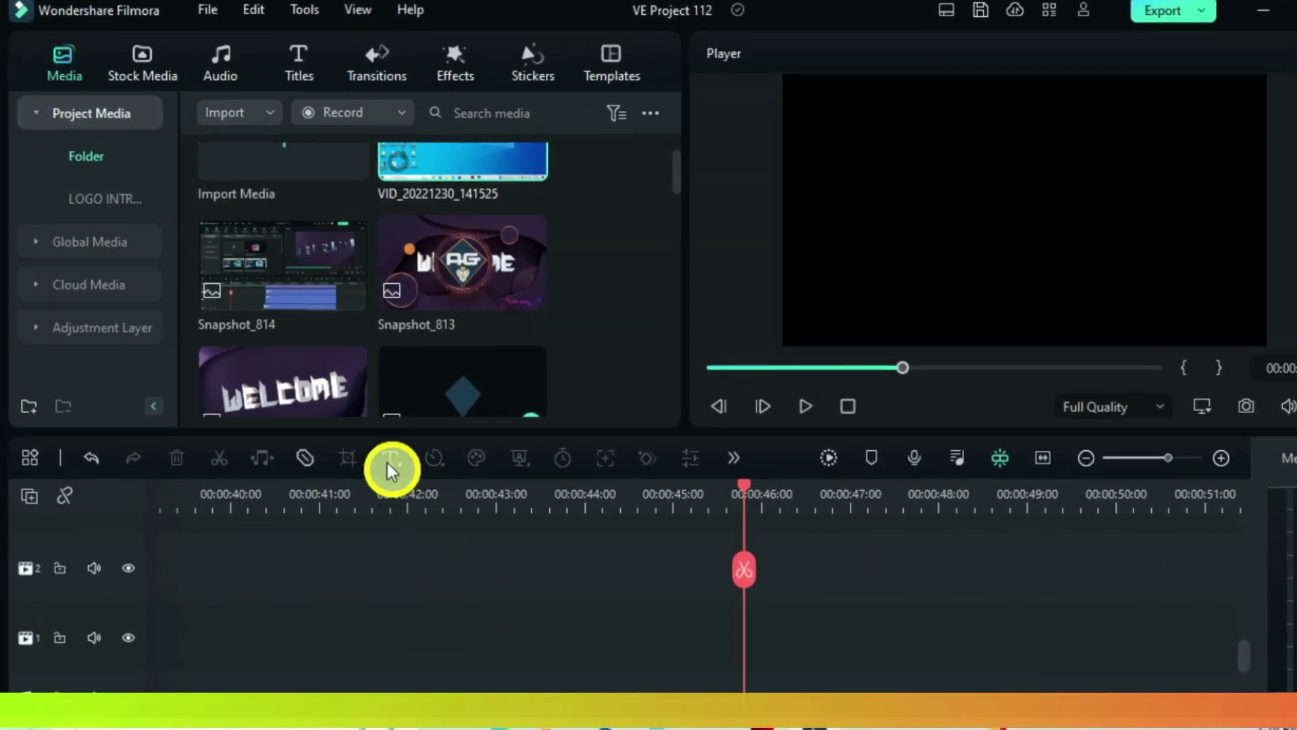
Place the purple 3D Luxury Background Element 06 stock clip on video track 1.
{"action": "left_click", "coordinate": [162, 46]}
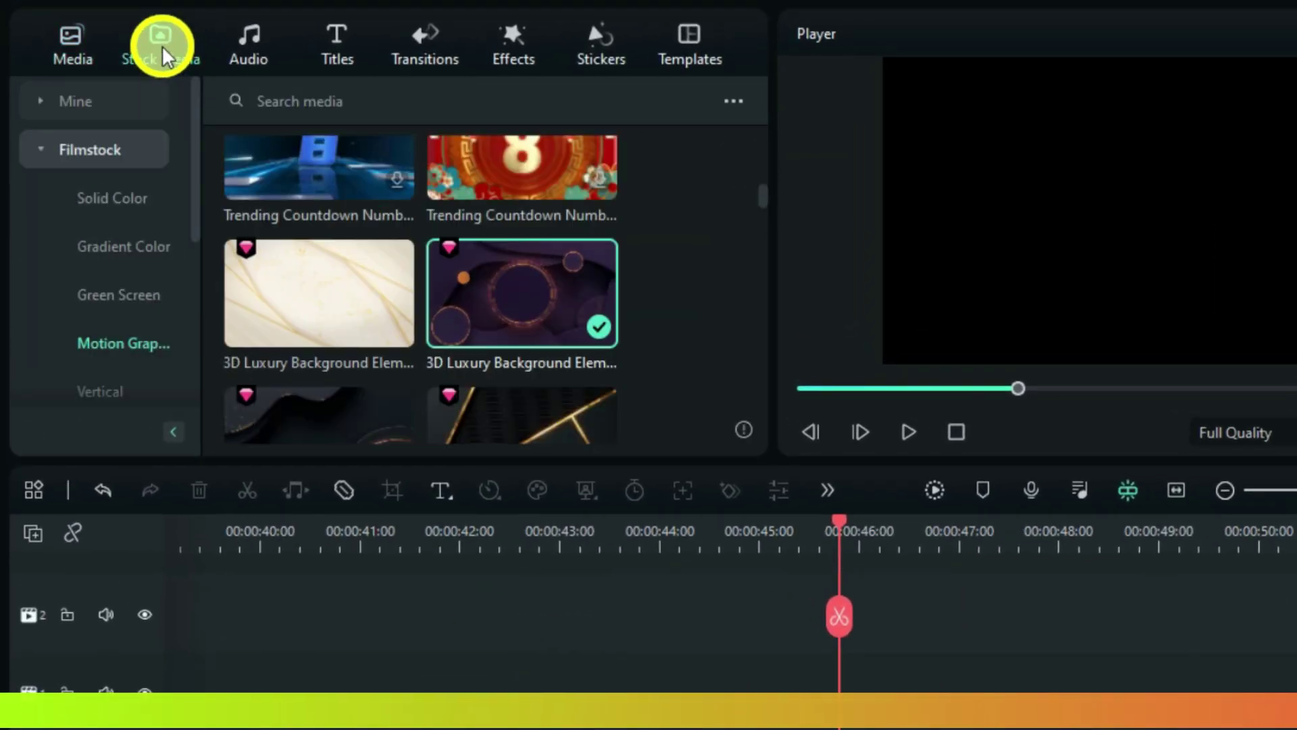
{"action": "left_click_drag", "start_coordinate": [484, 302], "coordinate": [507, 697]}
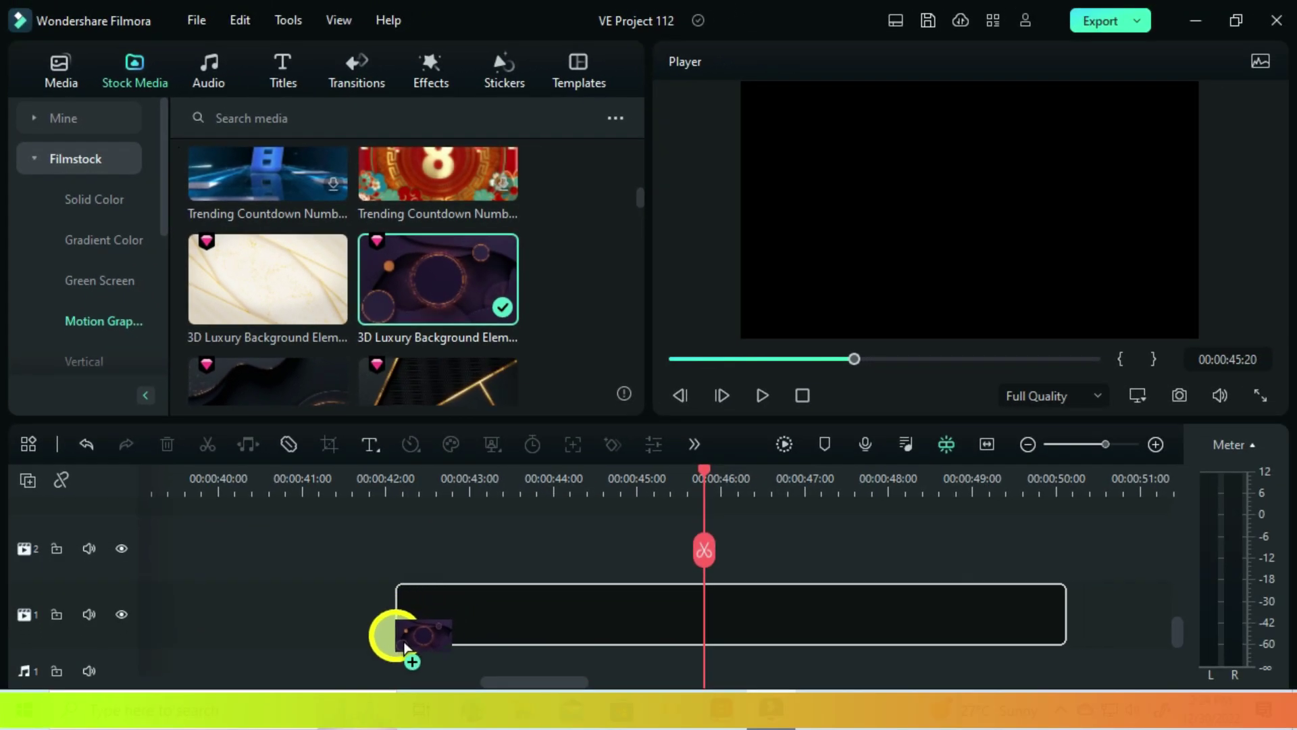
{"action": "left_click_drag", "start_coordinate": [404, 647], "coordinate": [405, 645]}
Add a Quick 3D Text clip above it, aligned to start with the background.
{"action": "left_click", "coordinate": [368, 454]}
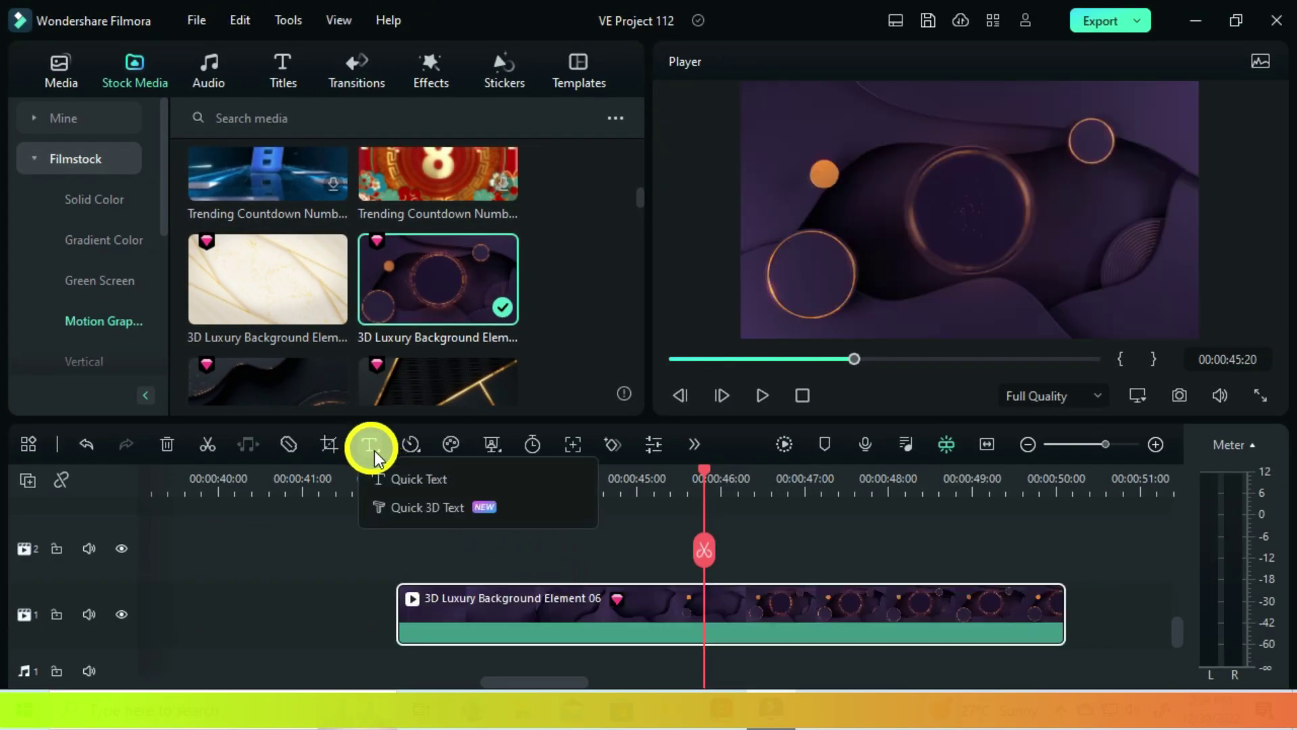
{"action": "left_click", "coordinate": [404, 512]}
{"action": "left_click_drag", "start_coordinate": [829, 557], "coordinate": [534, 512]}
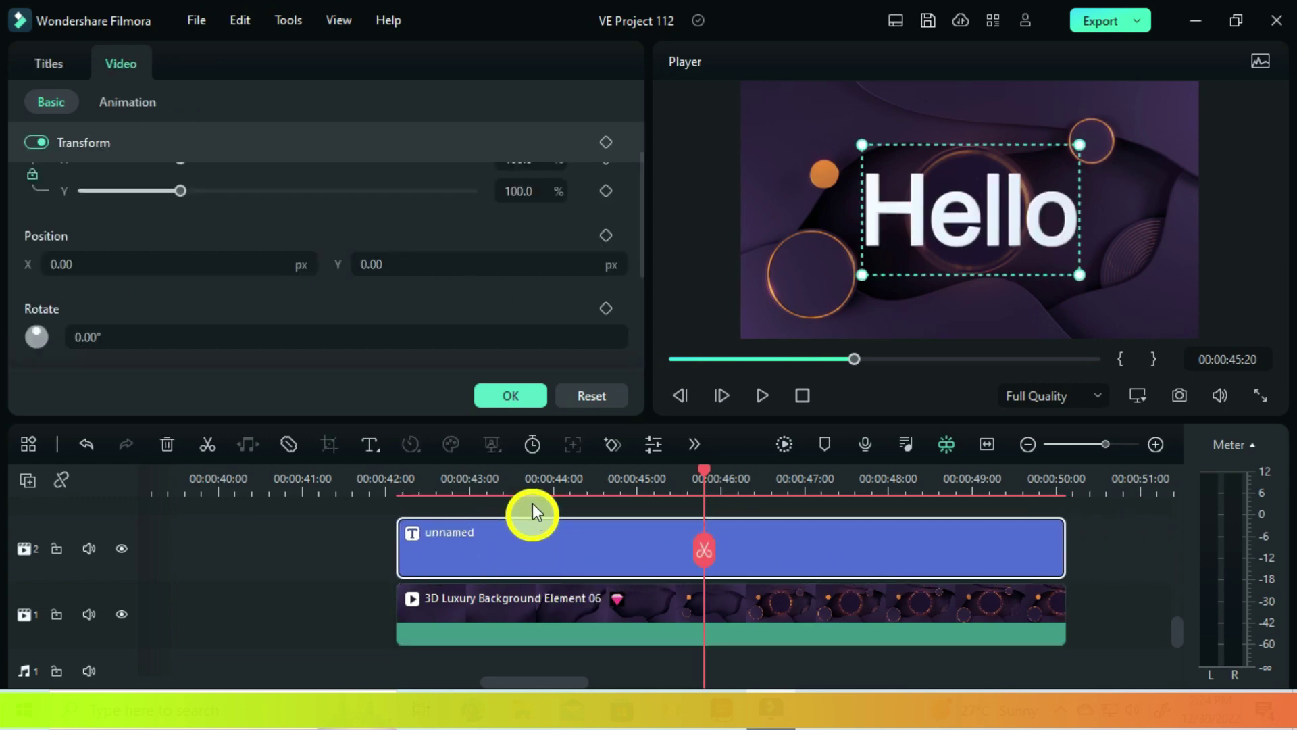
Replace the placeholder Hello title text with WELCOME.
{"action": "left_click", "coordinate": [49, 63]}
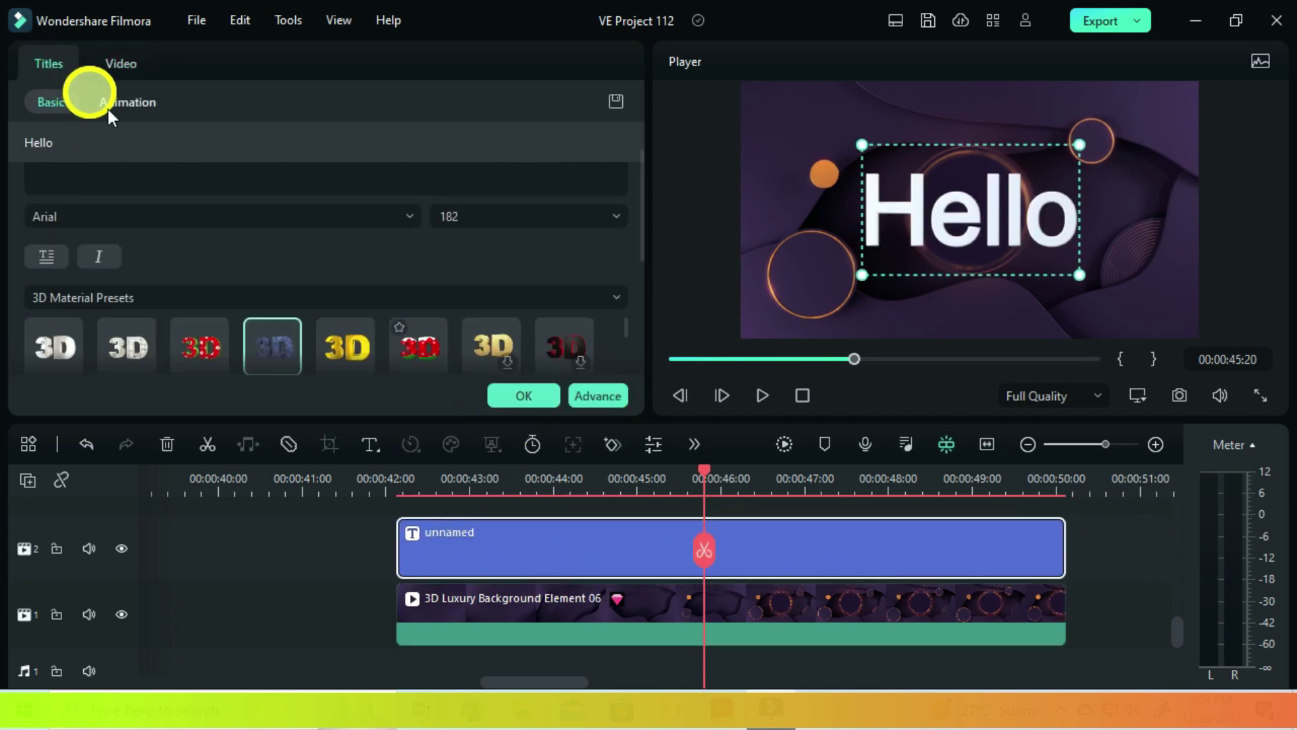
{"action": "left_click", "coordinate": [47, 181]}
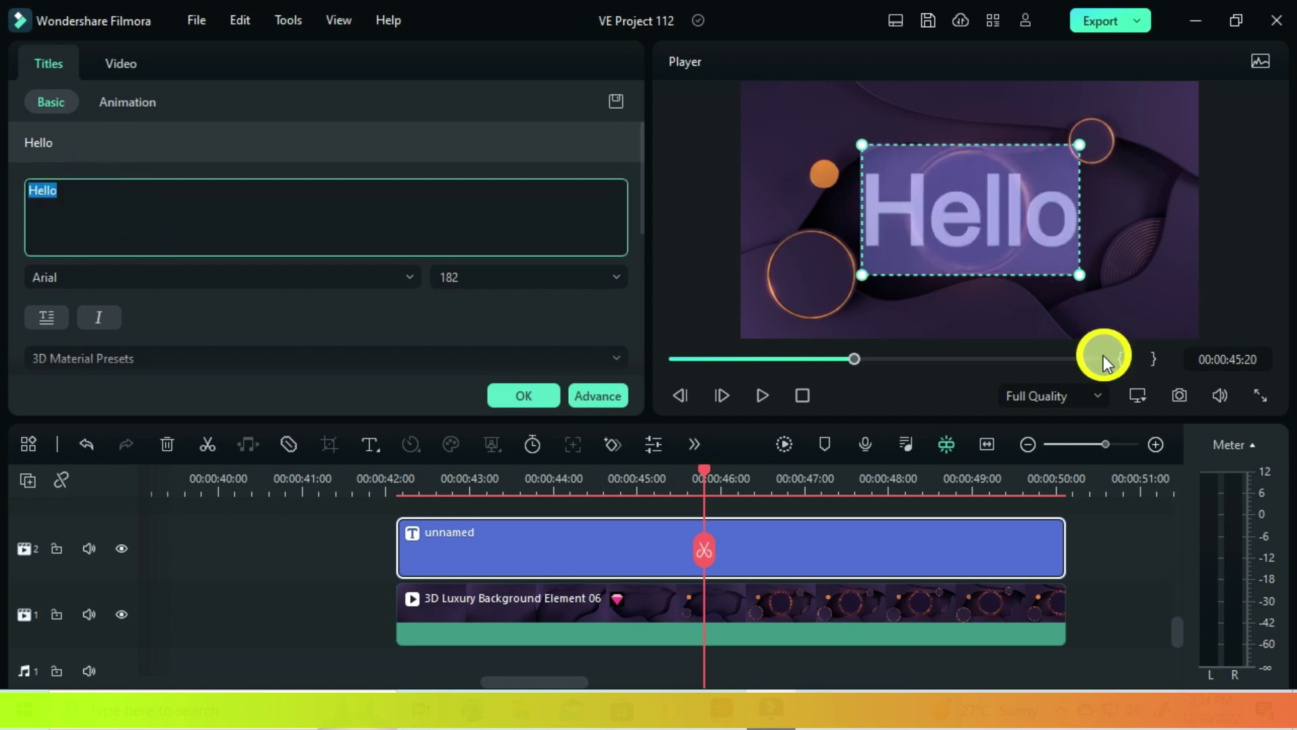
{"action": "type", "text": "WELCOME"}
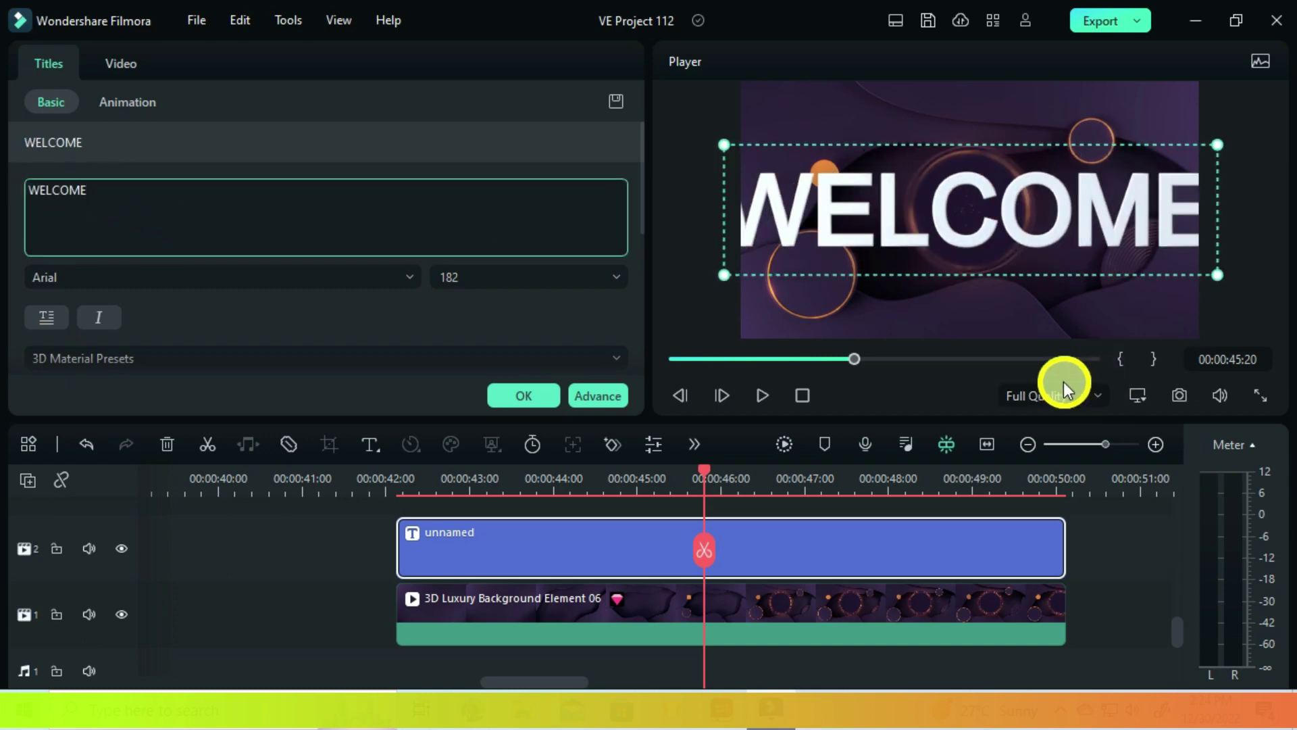
Give WELCOME the fourth 3D material preset, a grey stone texture.
{"action": "scroll", "coordinate": [163, 354], "scroll_direction": "down", "scroll_amount": 1}
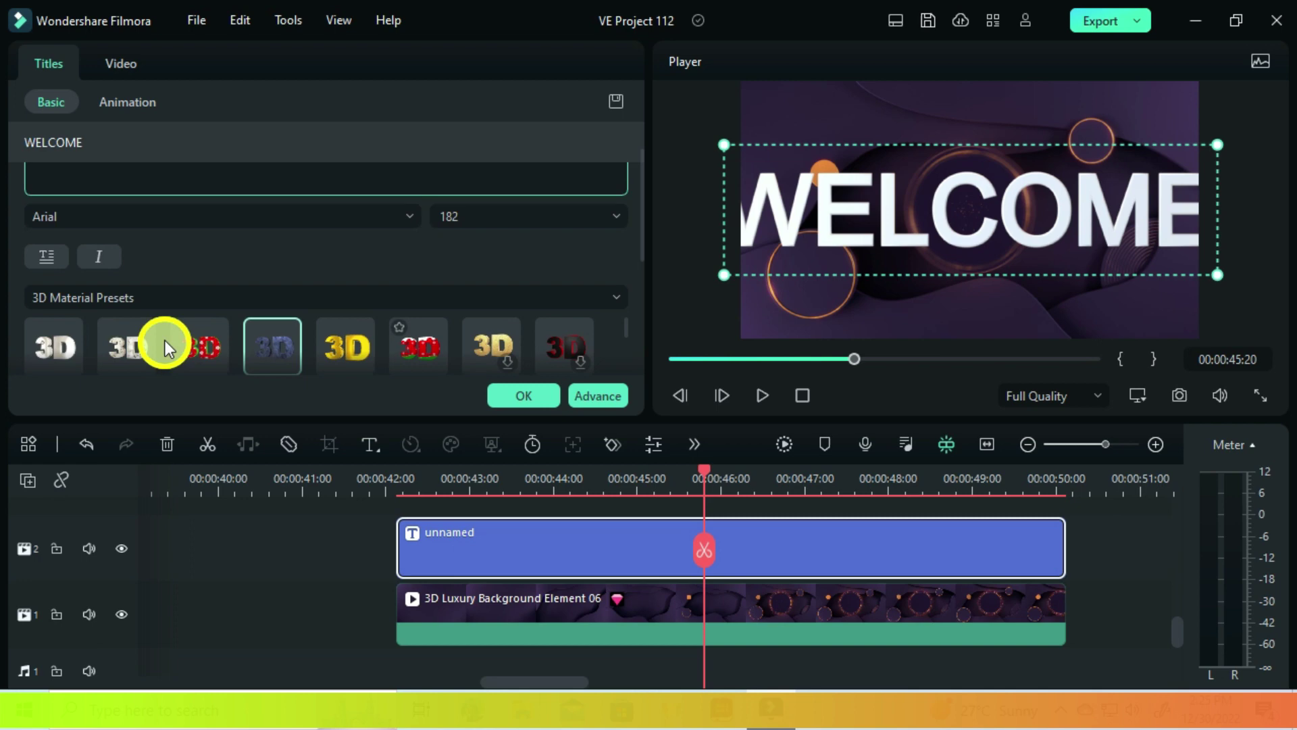
{"action": "left_click", "coordinate": [277, 338]}
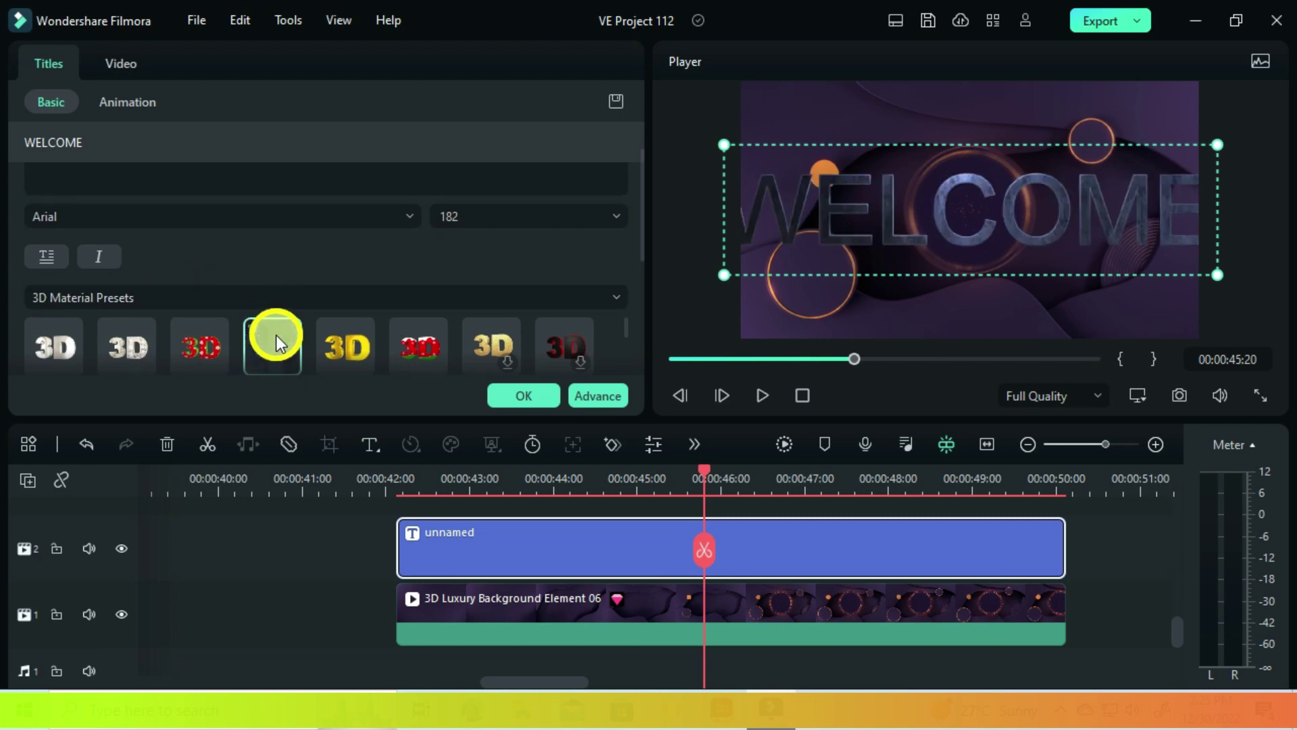
{"action": "left_click", "coordinate": [99, 212]}
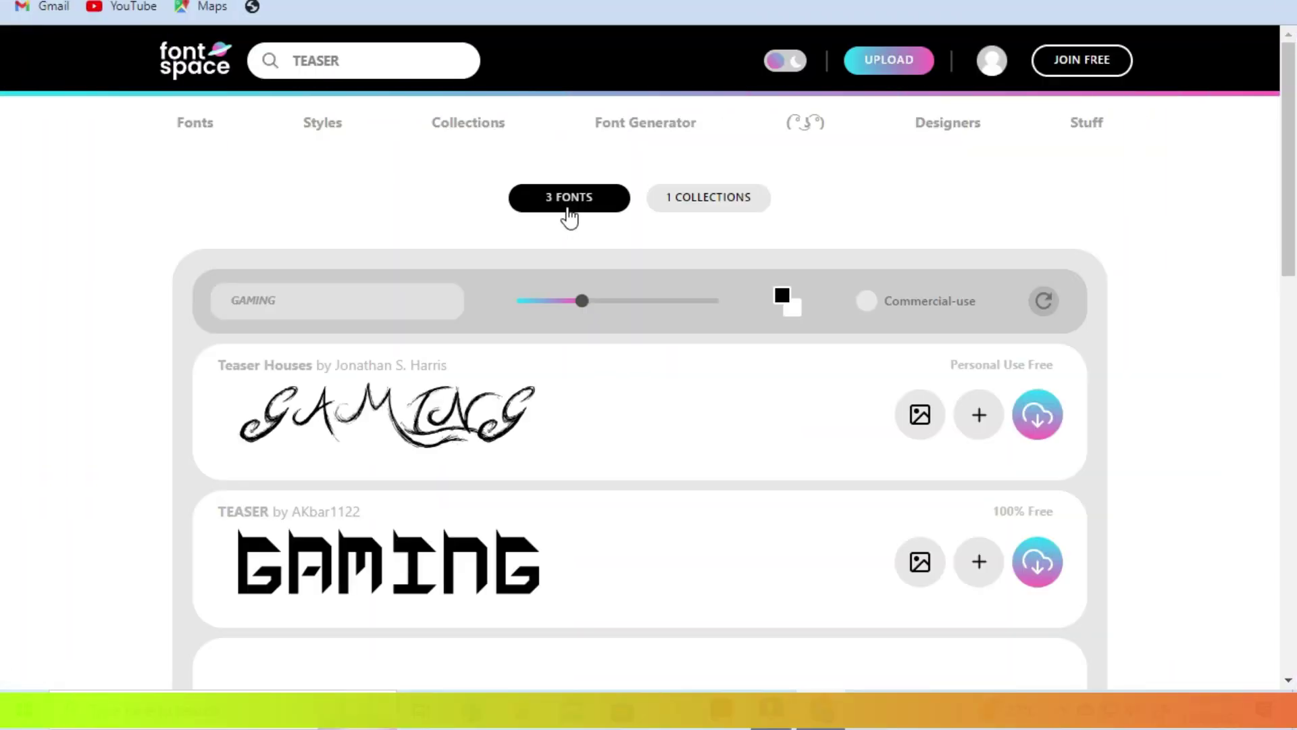
Filter the FontSpace TEASER results to commercial-use fonts, then shrink the WELCOME title.
{"action": "scroll", "coordinate": [570, 216], "scroll_direction": "down", "scroll_amount": 2}
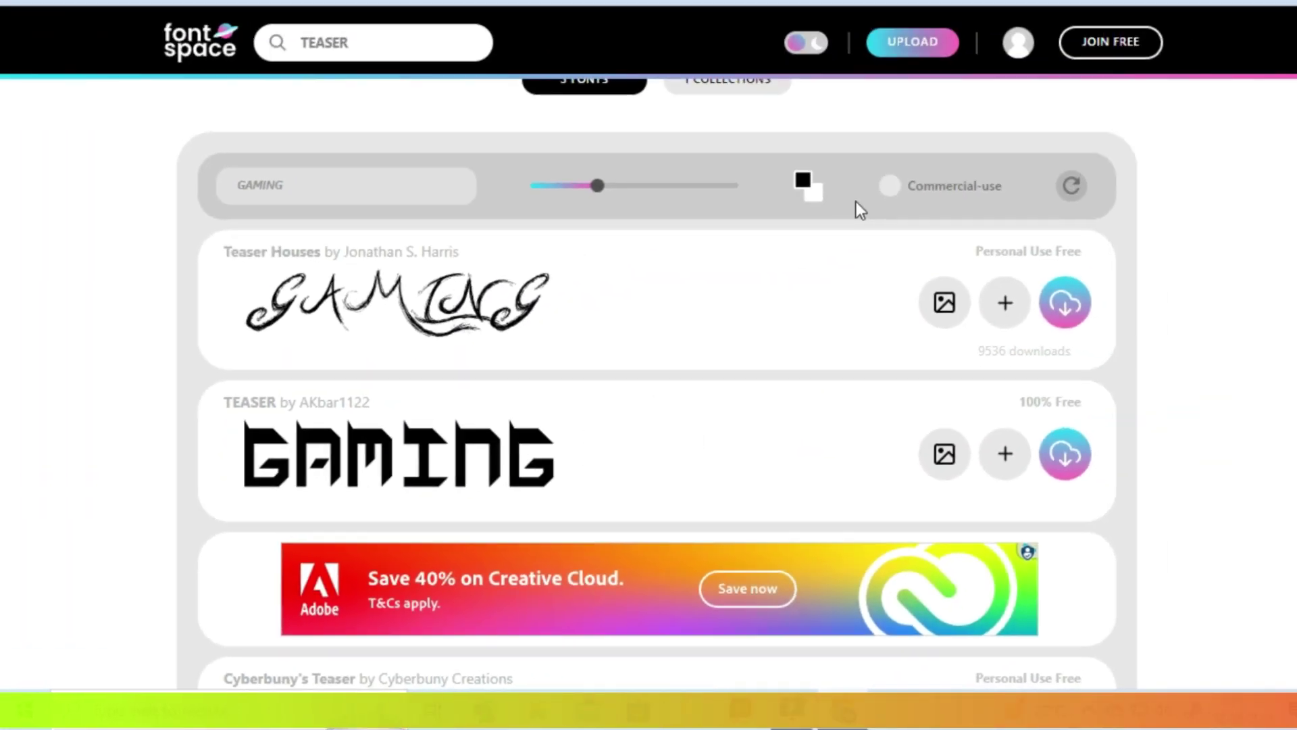
{"action": "left_click", "coordinate": [891, 187]}
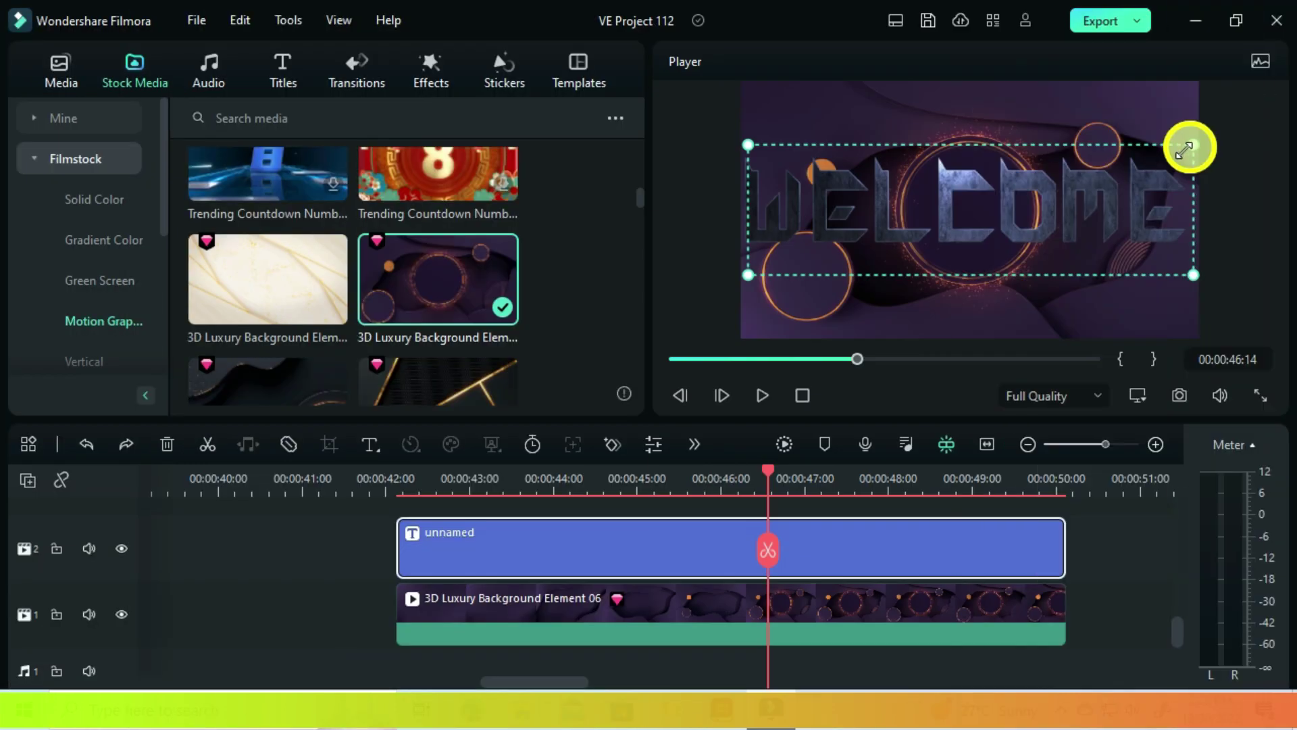
{"action": "left_click_drag", "start_coordinate": [1186, 139], "coordinate": [1094, 194]}
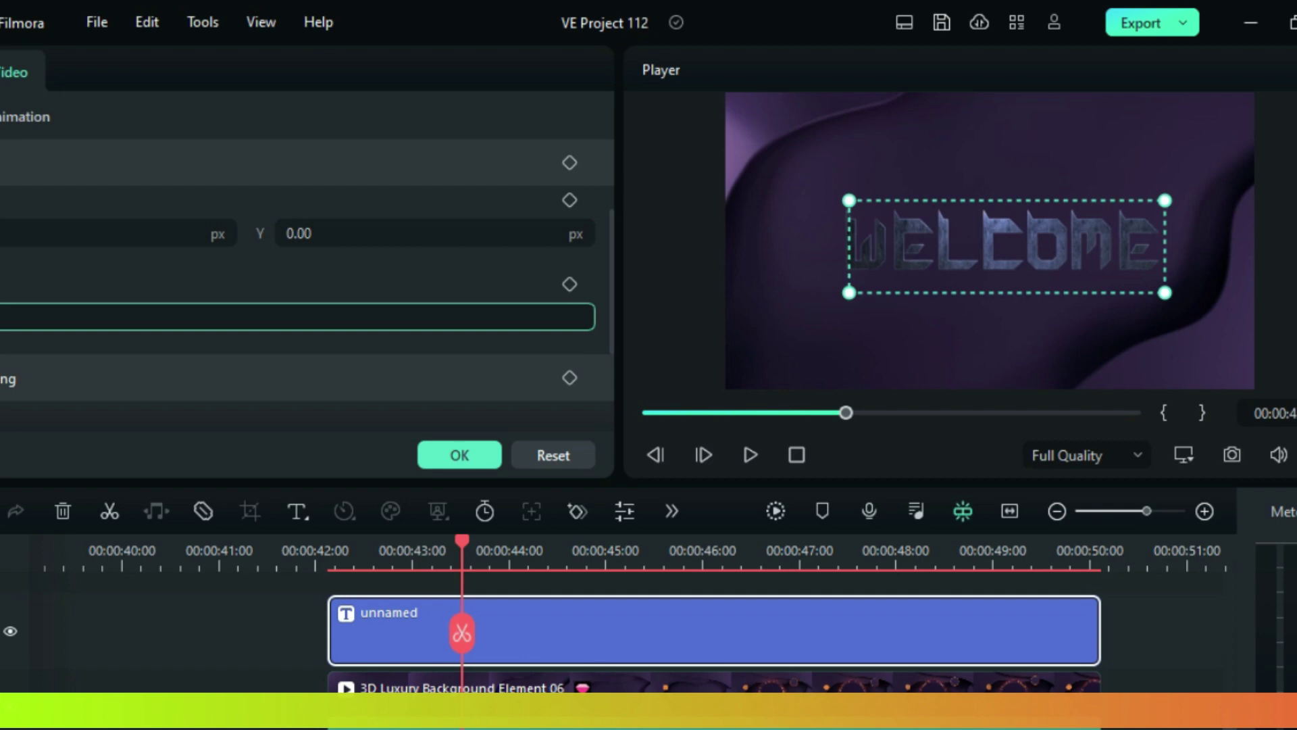
Keyframe the title's rotation from 347° via 355.23° to 360° at 46:03, then preview.
{"action": "type", "text": "347"}
{"action": "key", "text": "Return"}
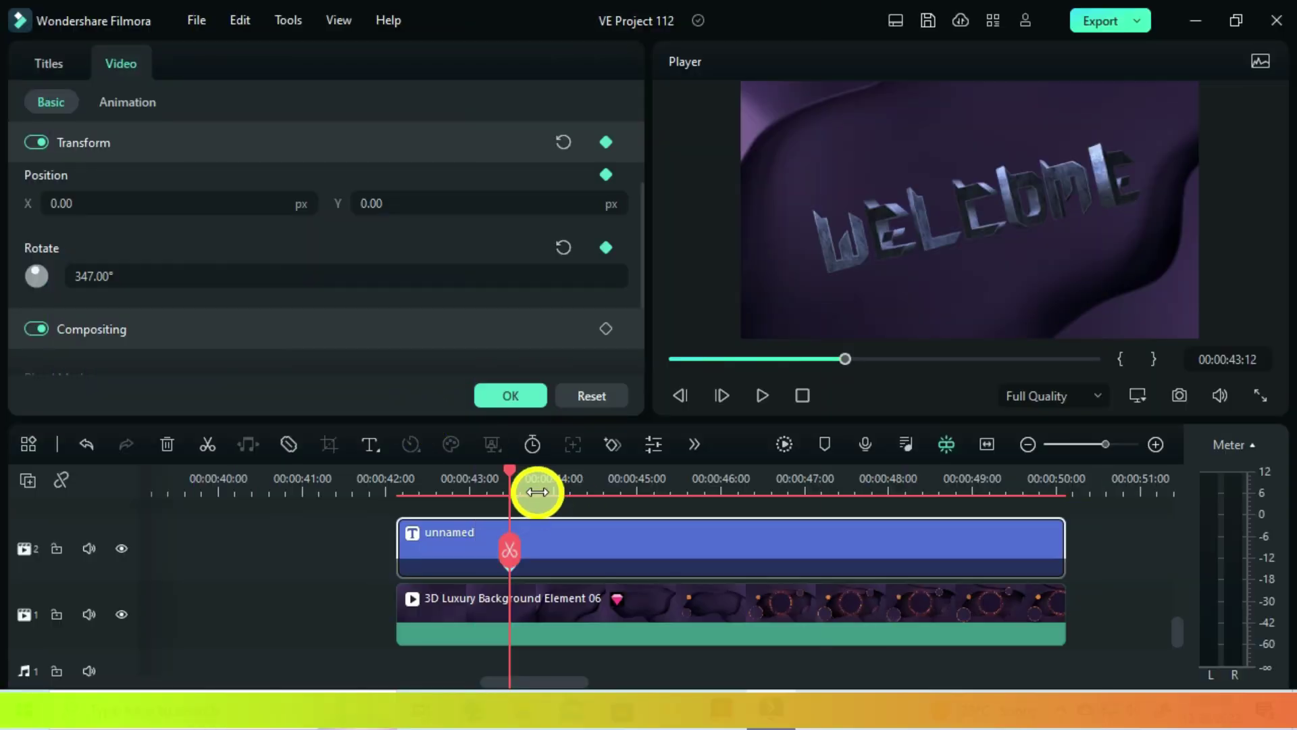
{"action": "left_click", "coordinate": [570, 481]}
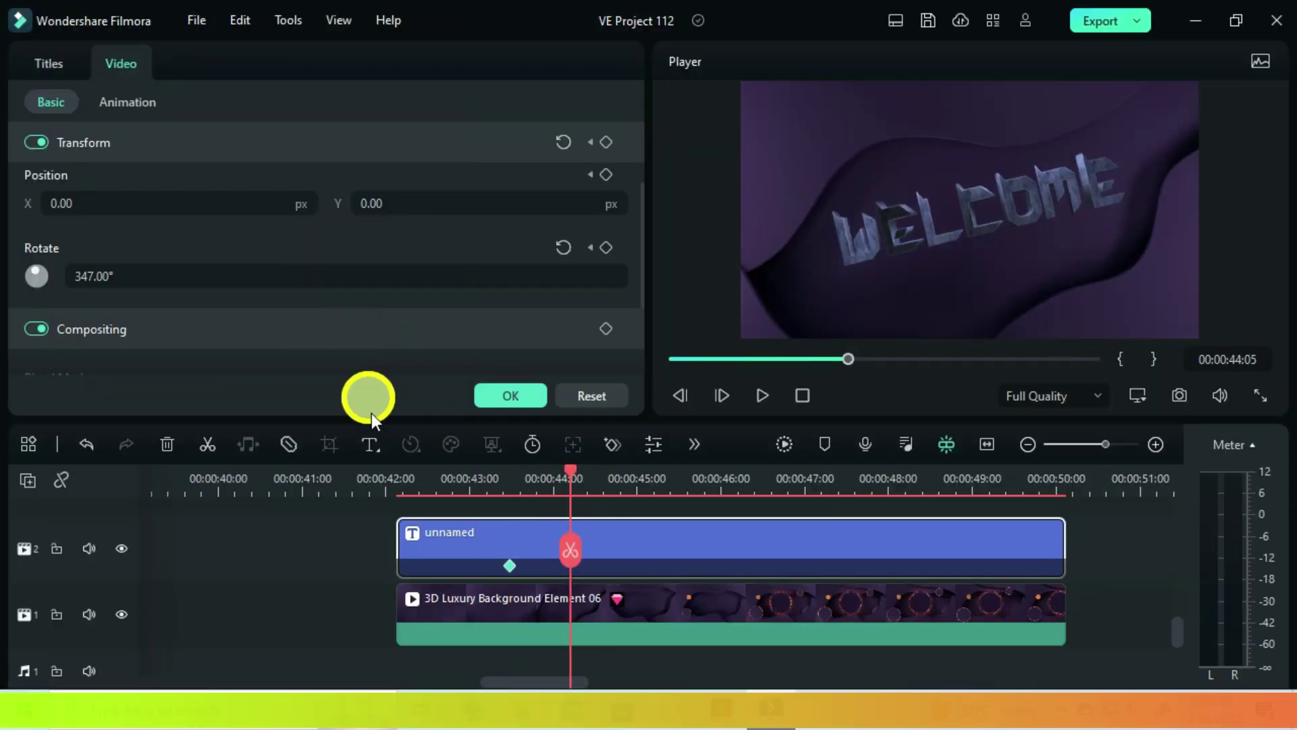
{"action": "left_click_drag", "start_coordinate": [40, 286], "coordinate": [35, 253]}
{"action": "left_click", "coordinate": [574, 474]}
{"action": "left_click_drag", "start_coordinate": [575, 475], "coordinate": [630, 467]}
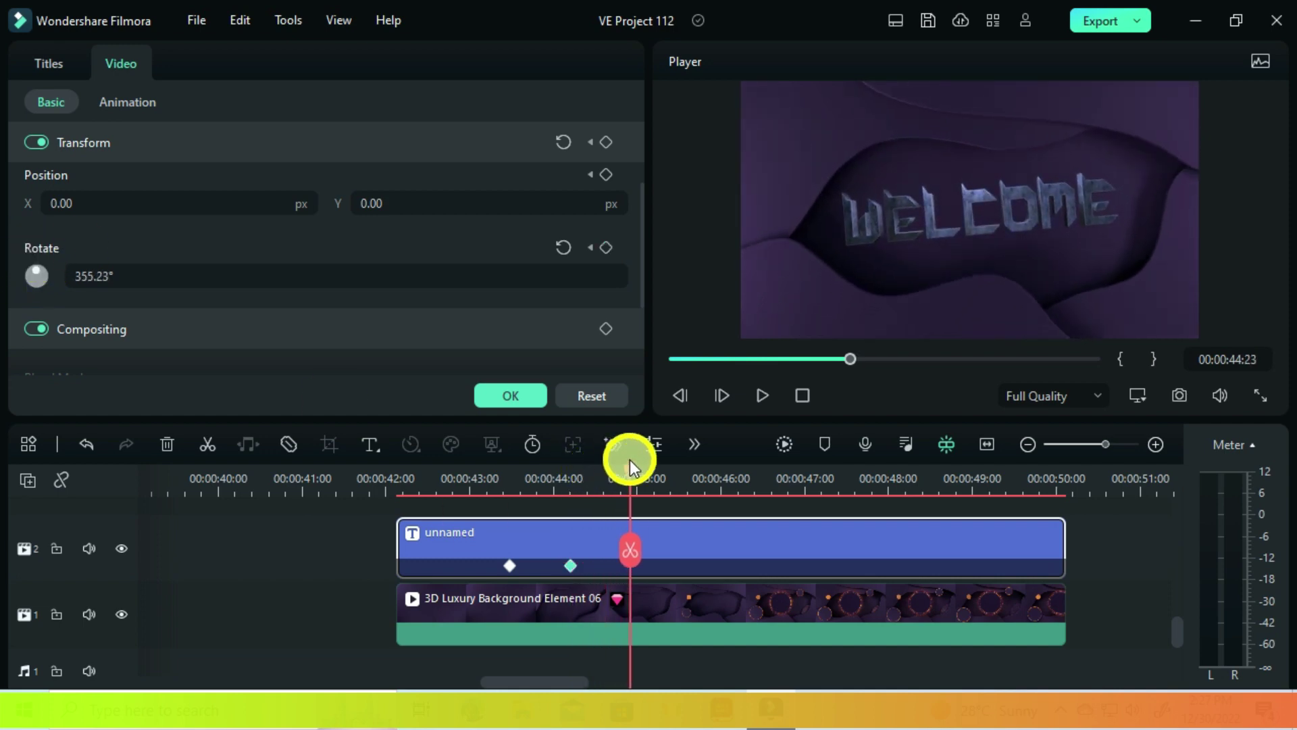
{"action": "left_click_drag", "start_coordinate": [675, 427], "coordinate": [684, 488]}
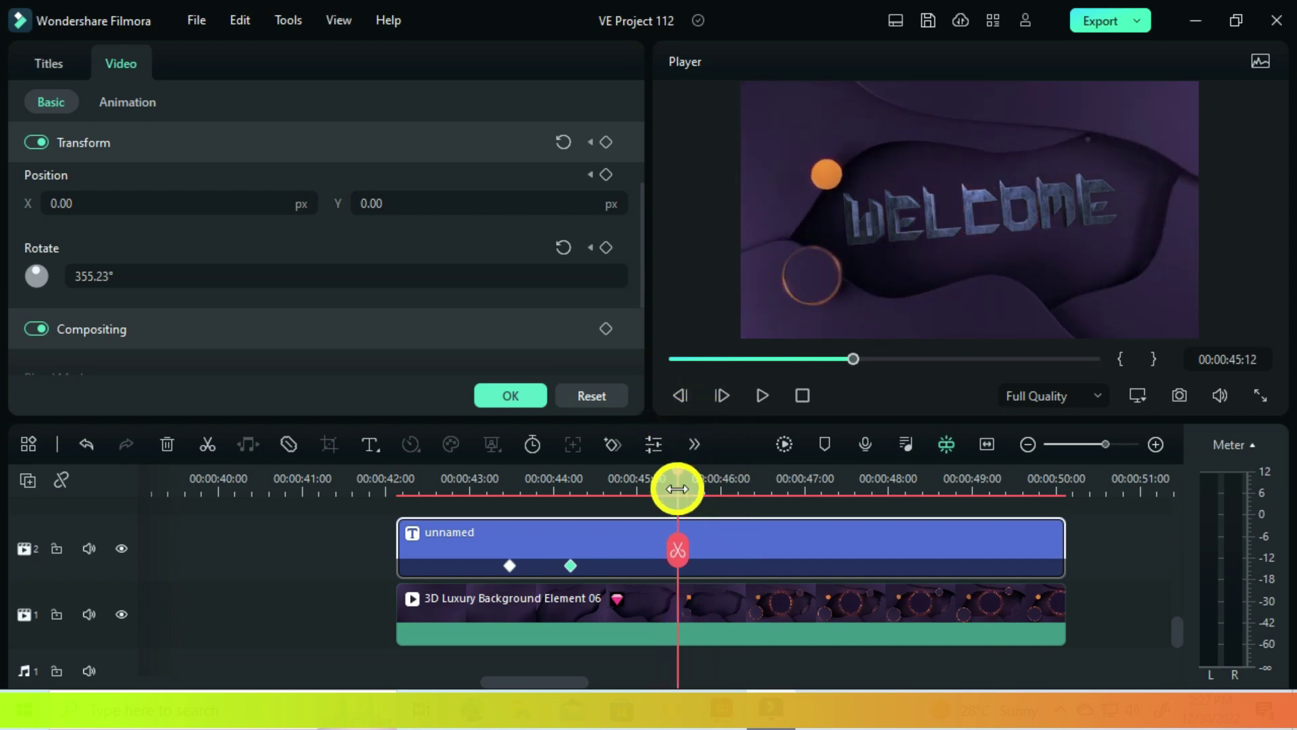
{"action": "left_click", "coordinate": [731, 495]}
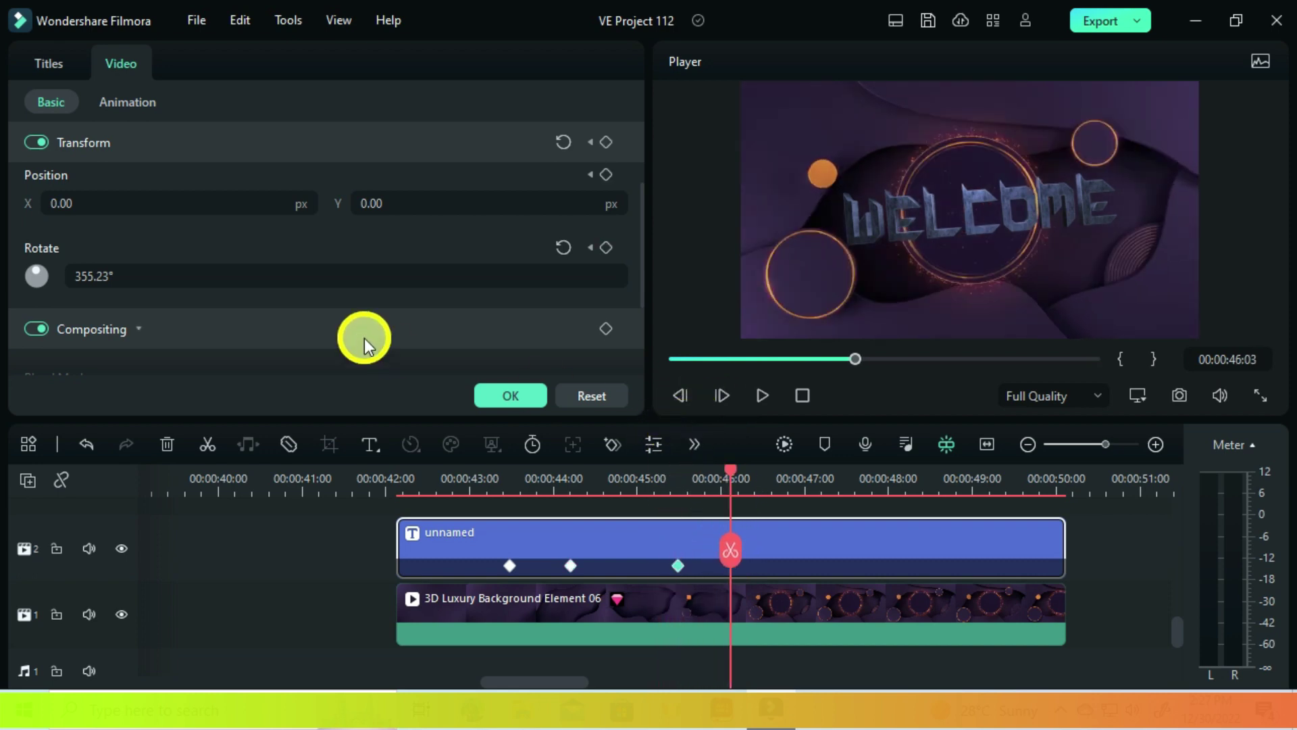
{"action": "left_click", "coordinate": [174, 275]}
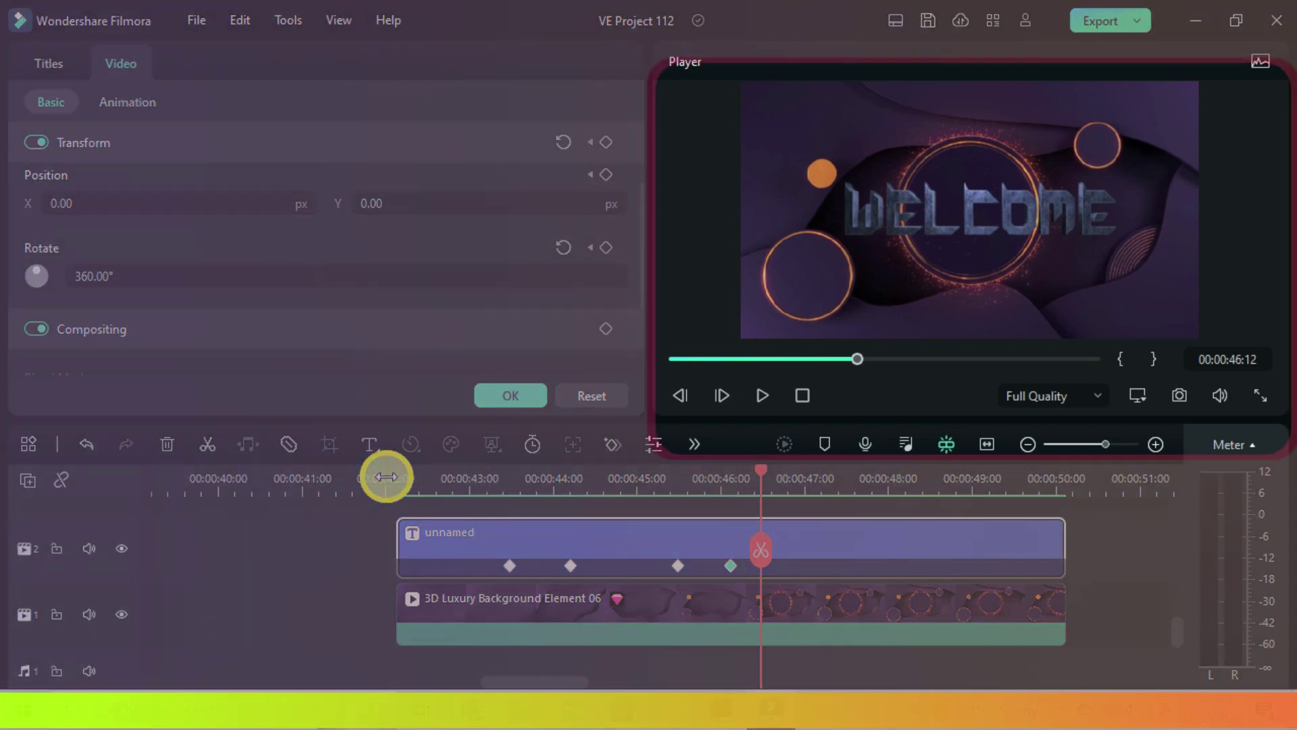
{"action": "left_click", "coordinate": [385, 475]}
{"action": "key", "text": "space"}
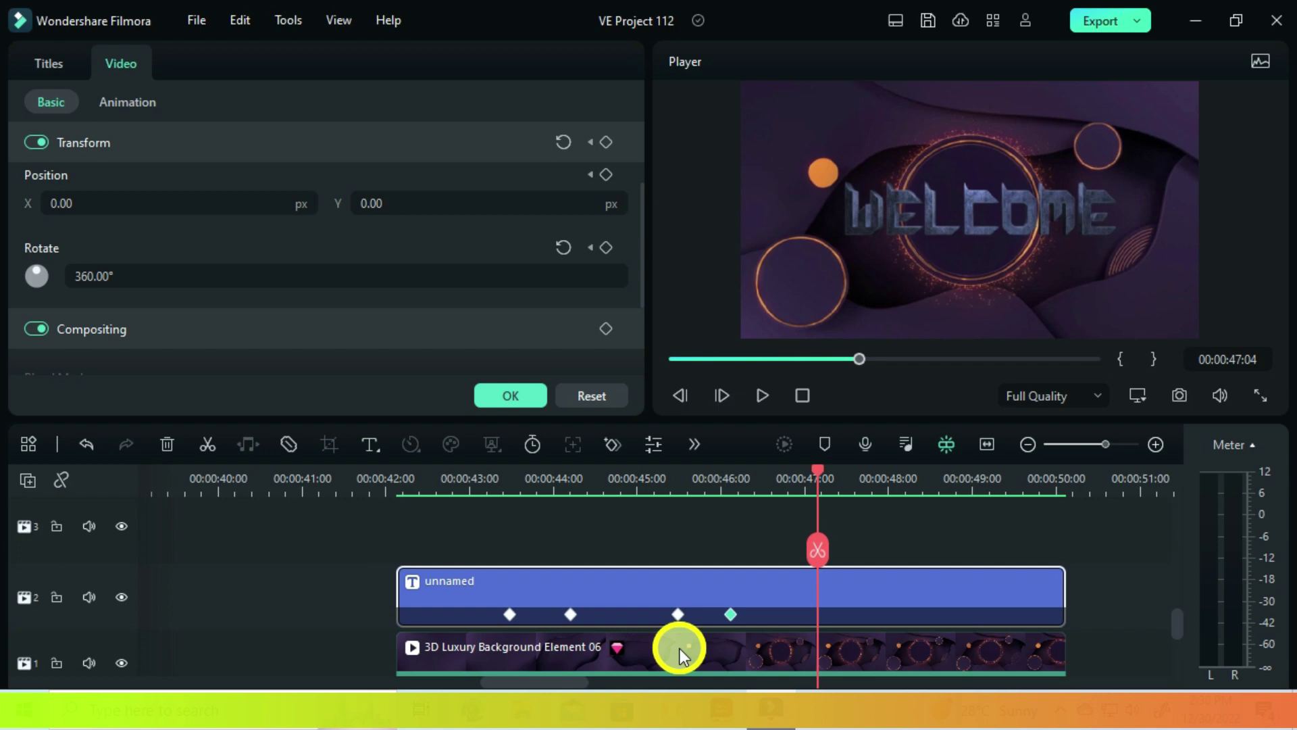
Copy the background clip and paste it onto track 3 at about 00:00:42:03.
{"action": "left_click", "coordinate": [681, 649]}
{"action": "right_click", "coordinate": [679, 651]}
{"action": "left_click", "coordinate": [768, 165]}
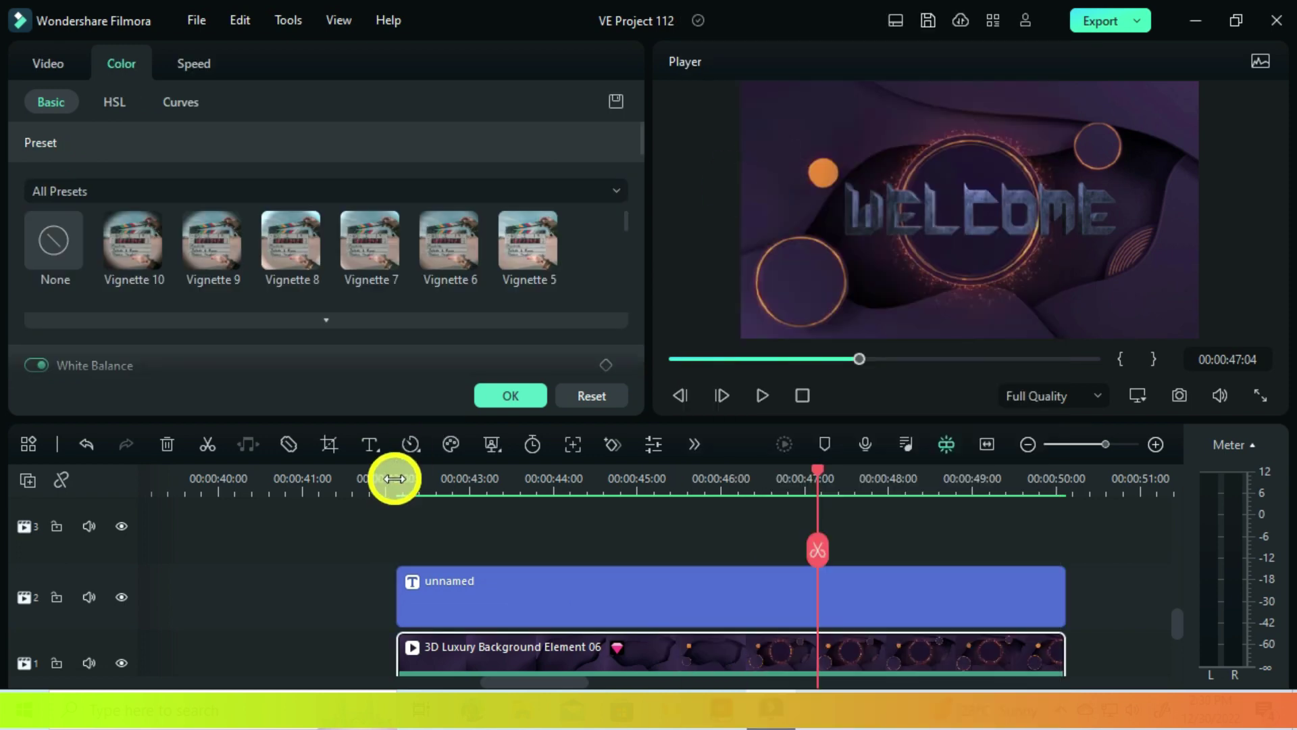
{"action": "left_click_drag", "start_coordinate": [391, 476], "coordinate": [400, 479]}
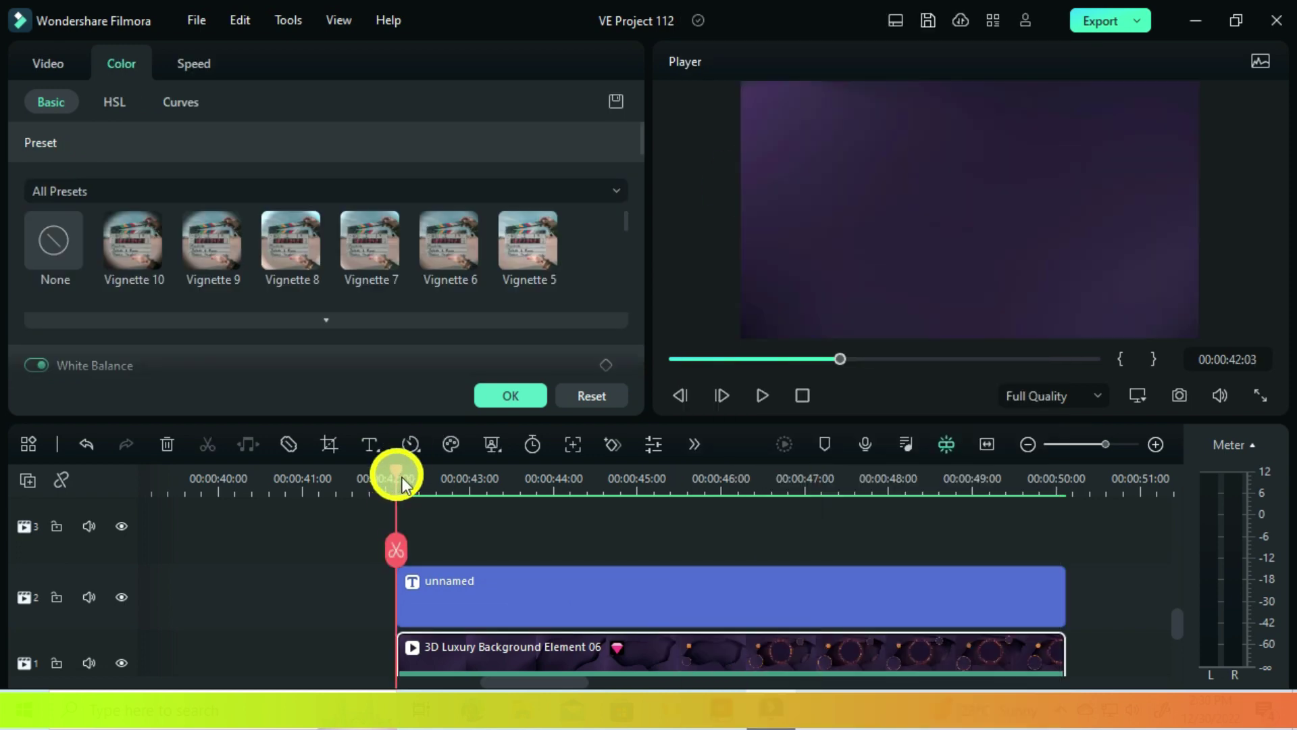
{"action": "right_click", "coordinate": [463, 541]}
{"action": "left_click", "coordinate": [522, 177]}
Split the copy at 00:00:45:00, delete the left part, and open its video properties.
{"action": "left_click", "coordinate": [653, 474]}
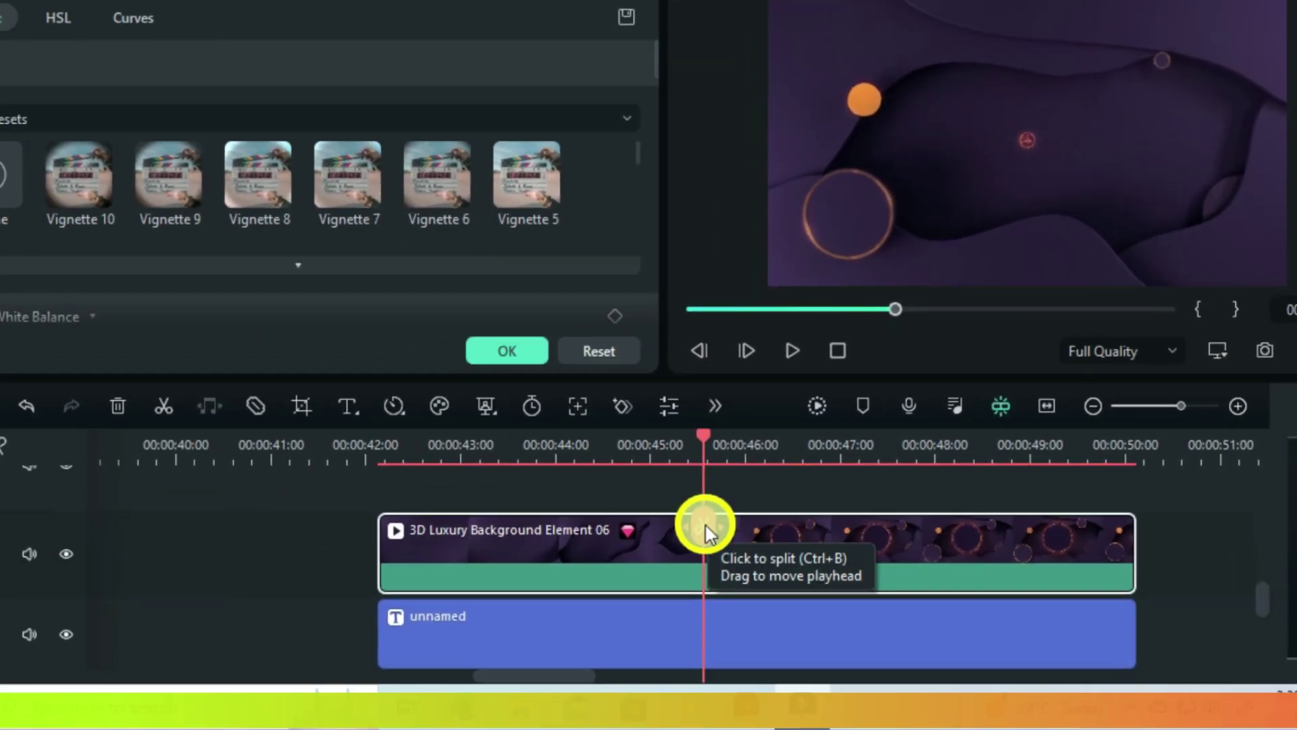
{"action": "left_click", "coordinate": [560, 657]}
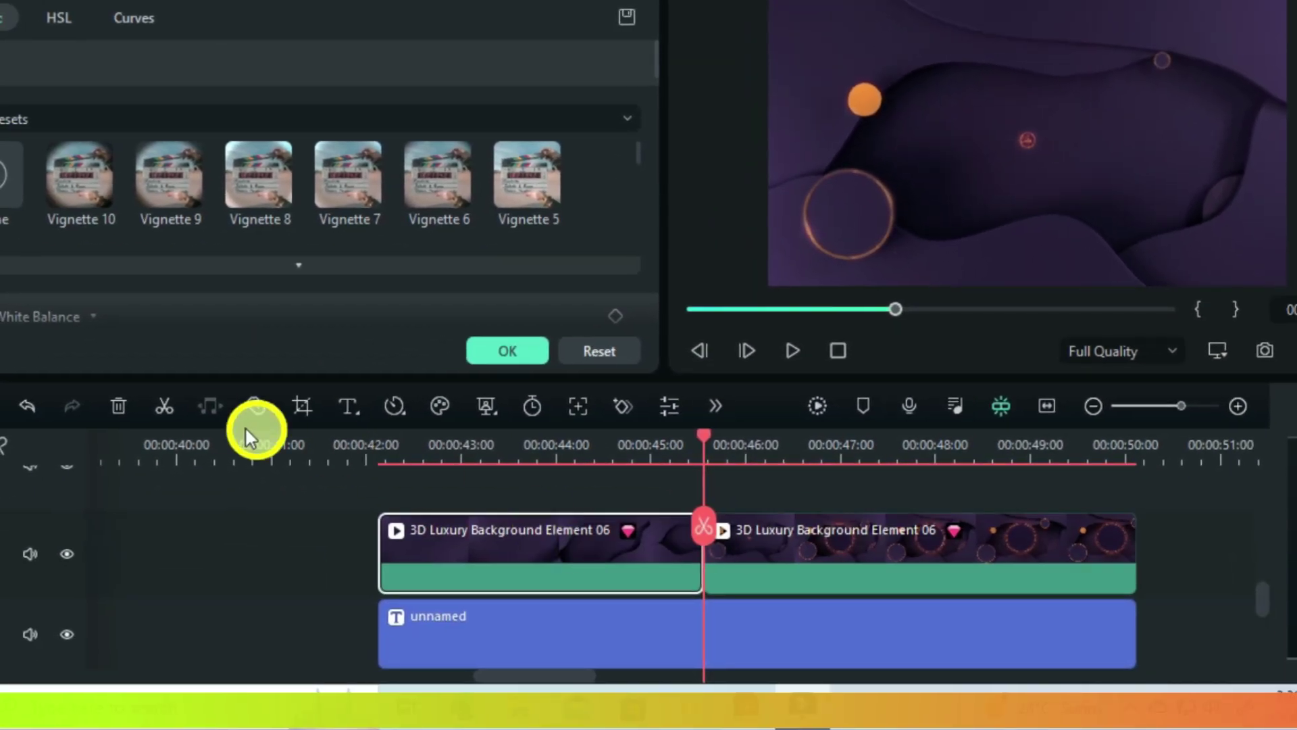
{"action": "left_click", "coordinate": [119, 405]}
{"action": "left_click", "coordinate": [817, 526]}
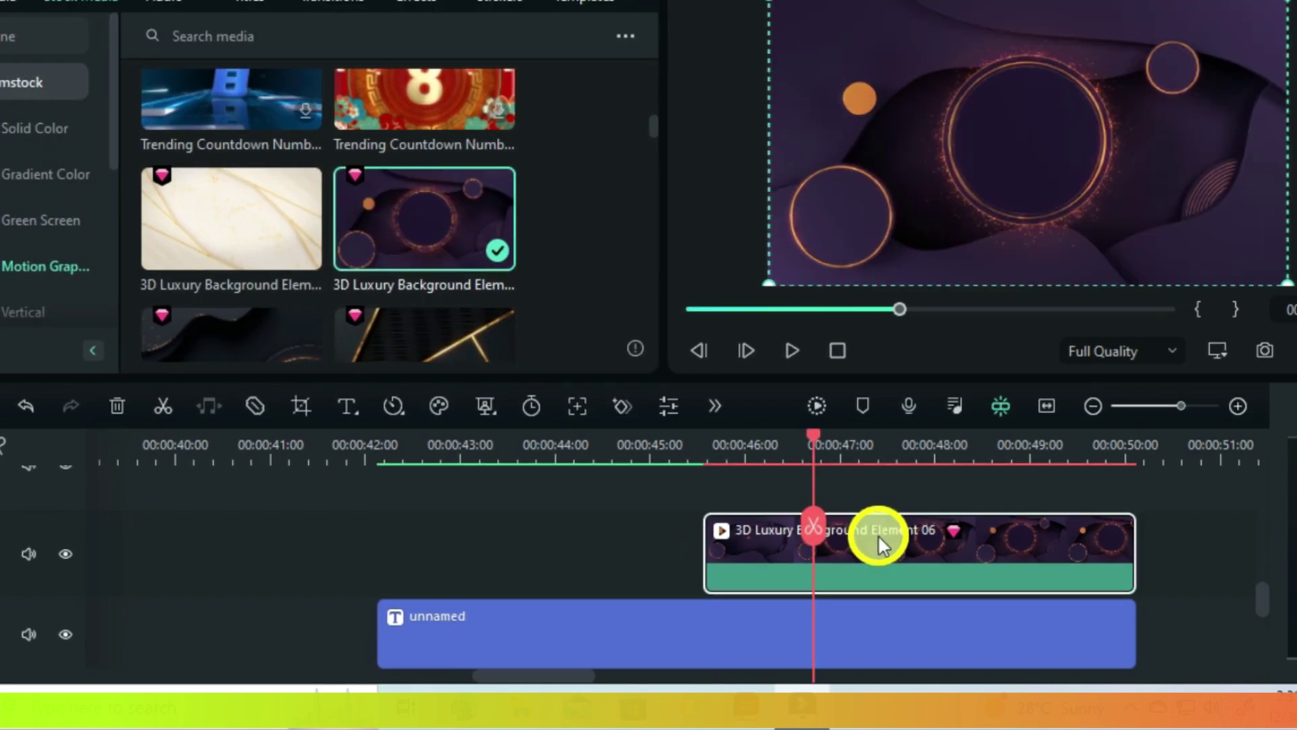
{"action": "double_click", "coordinate": [877, 534]}
{"action": "left_click", "coordinate": [37, 64]}
Fit a circle mask around the glowing ring and move the clip to start near 00:00:51.
{"action": "left_click", "coordinate": [110, 104]}
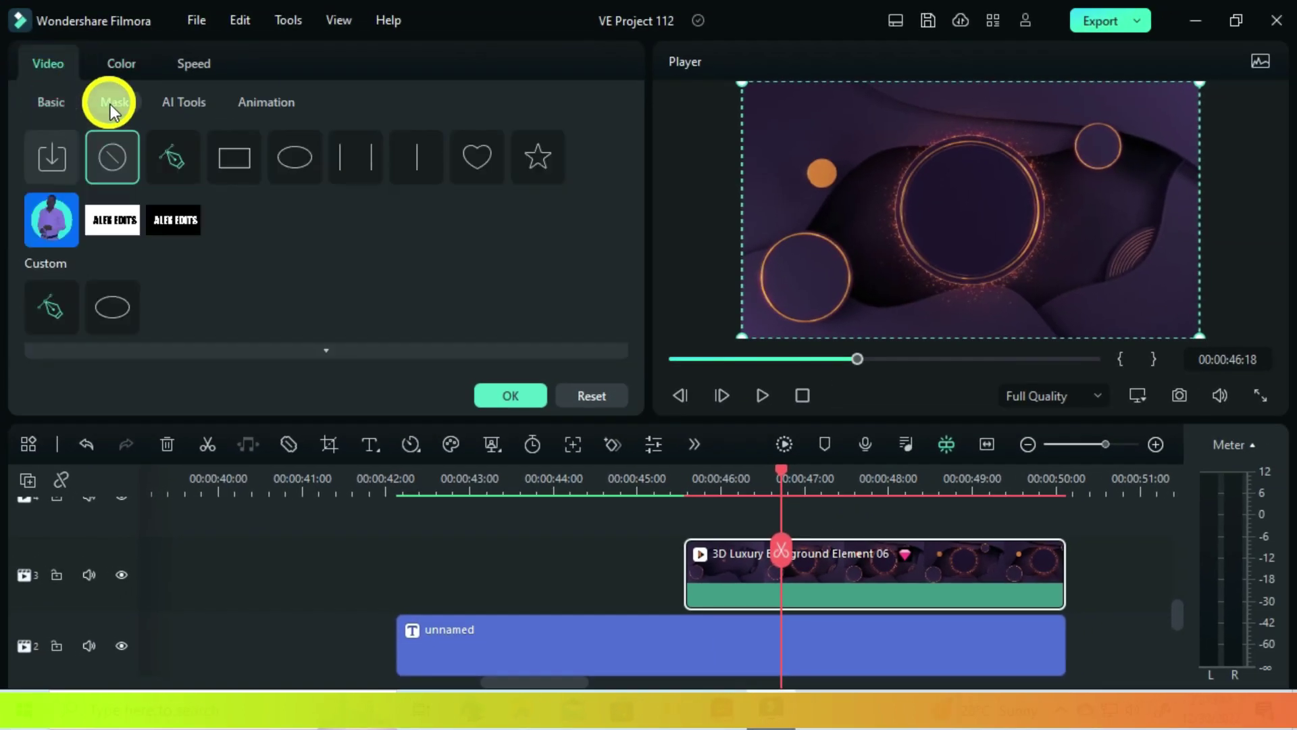
{"action": "left_click", "coordinate": [307, 165]}
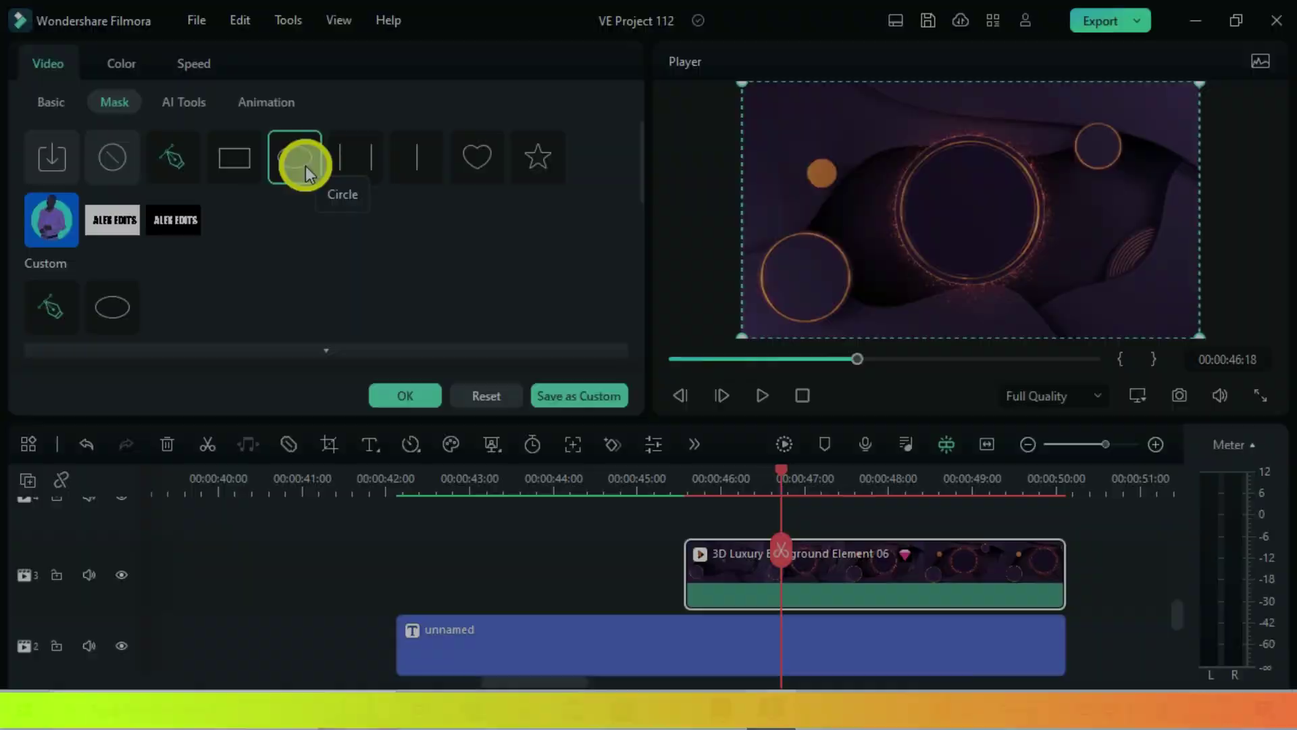
{"action": "scroll", "coordinate": [119, 666], "scroll_direction": "down", "scroll_amount": 1}
{"action": "left_click", "coordinate": [182, 633]}
{"action": "left_click_drag", "start_coordinate": [868, 342], "coordinate": [882, 384]}
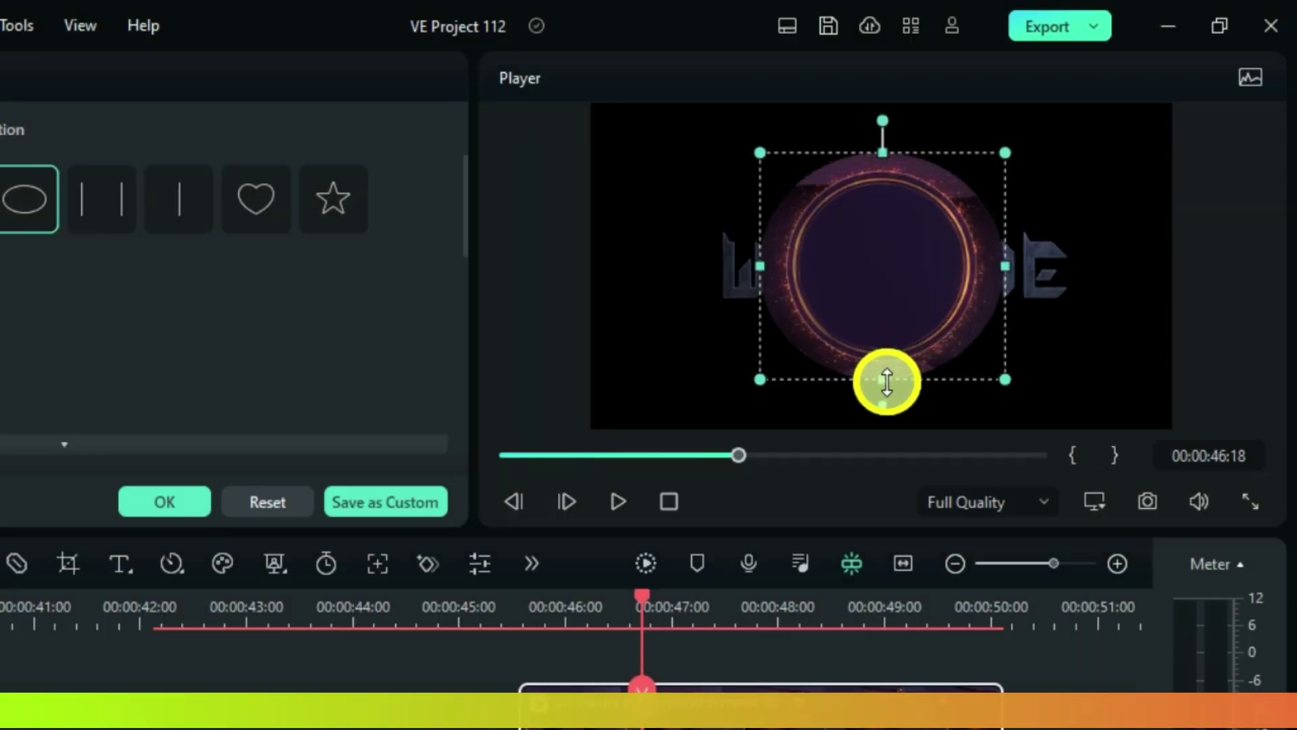
{"action": "left_click_drag", "start_coordinate": [1013, 390], "coordinate": [986, 368]}
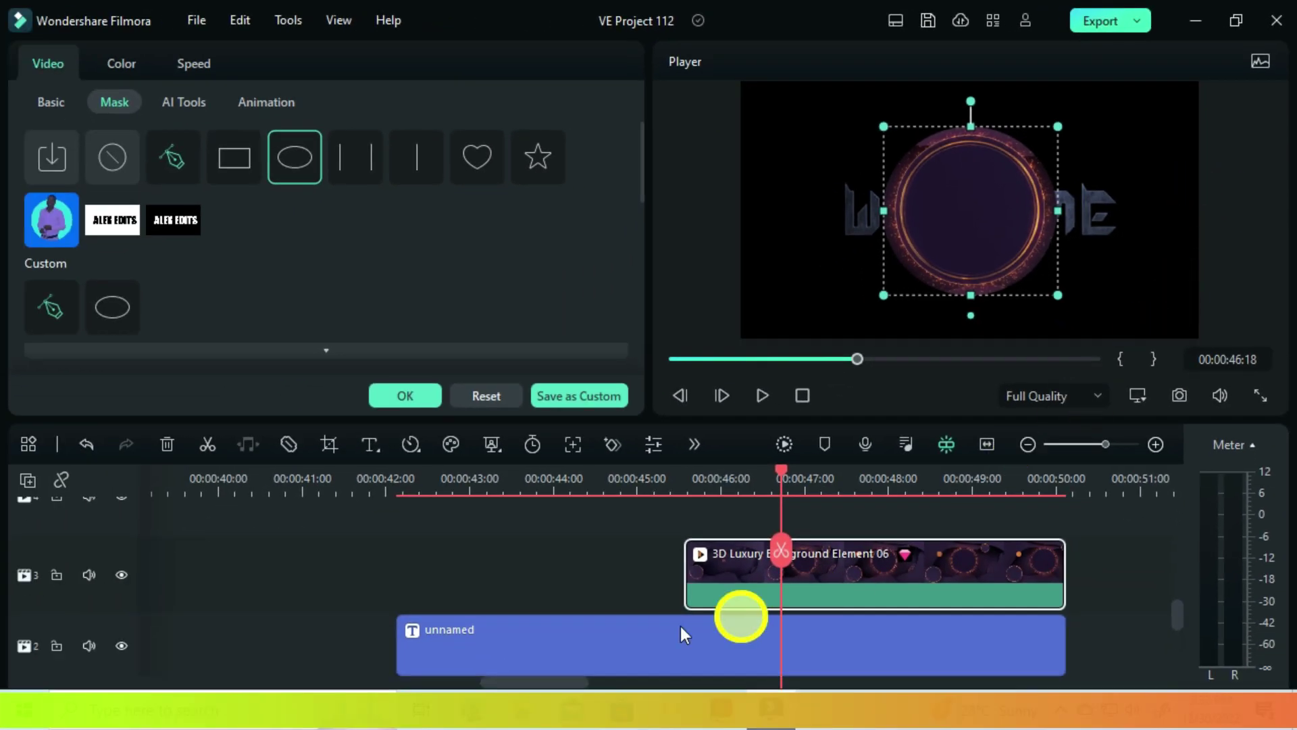
{"action": "left_click_drag", "start_coordinate": [510, 683], "coordinate": [567, 682]}
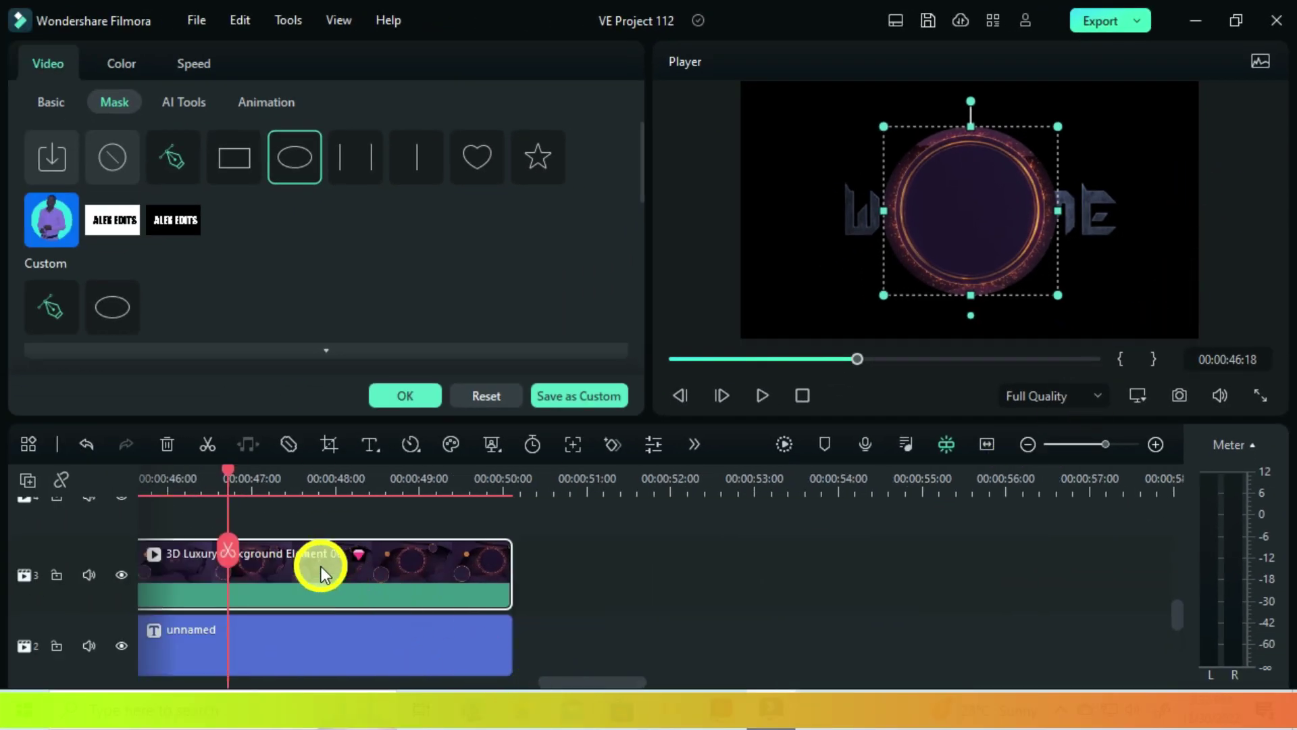
{"action": "left_click_drag", "start_coordinate": [321, 573], "coordinate": [770, 588]}
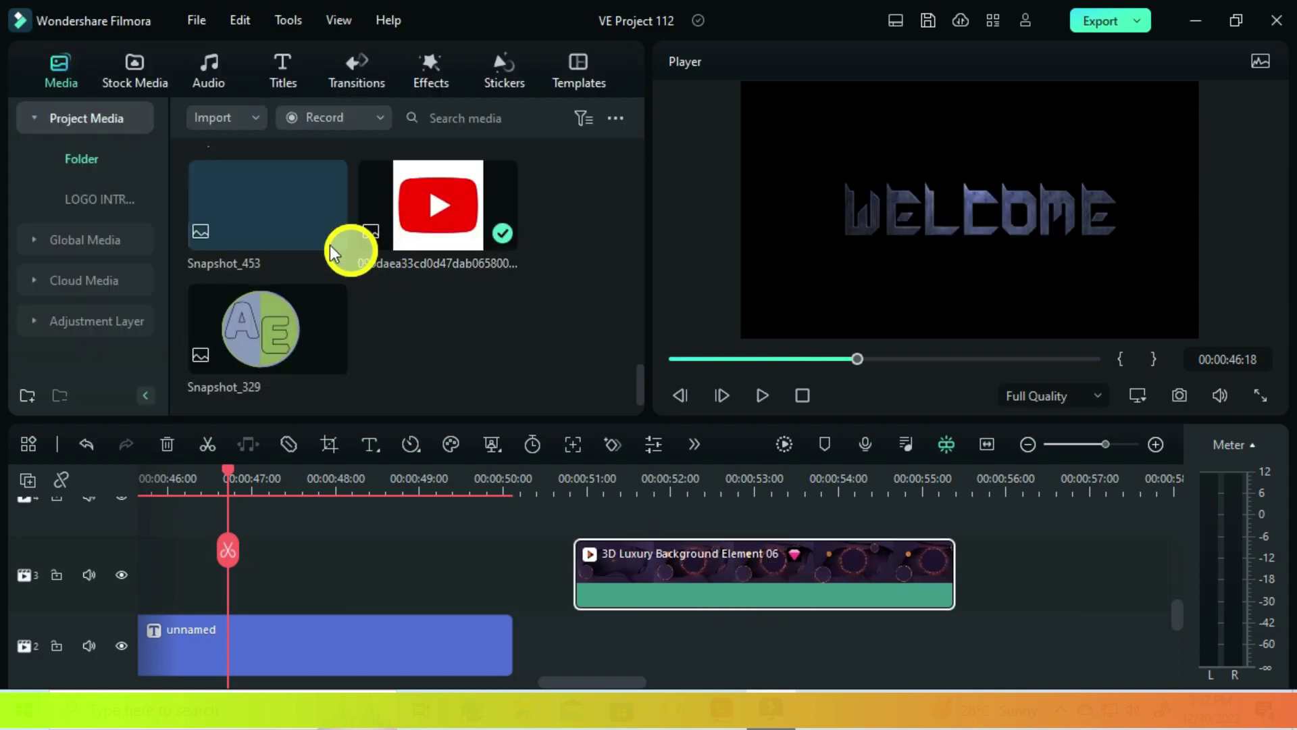
Put Snapshot_453 on track 2, keyframe the circle mask, and set Blur Strength to 8.2.
{"action": "left_click_drag", "start_coordinate": [331, 254], "coordinate": [594, 642]}
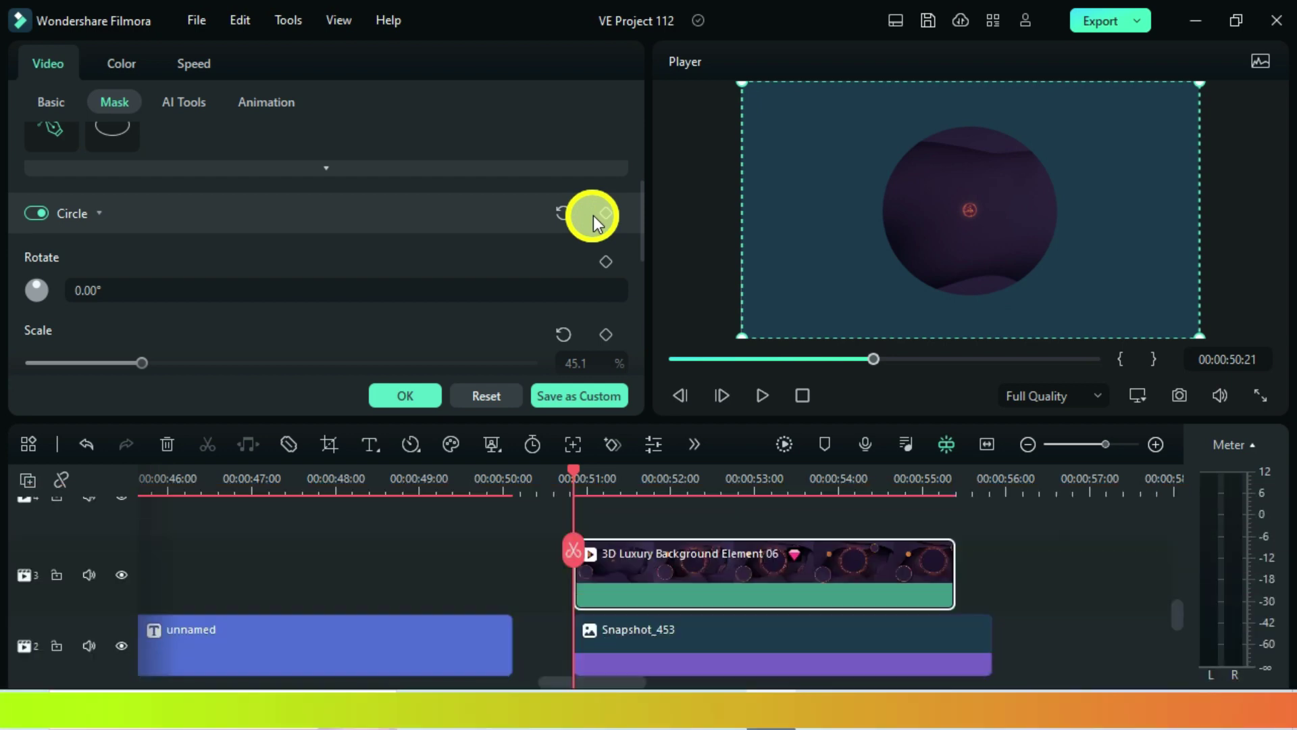
{"action": "left_click", "coordinate": [603, 213]}
{"action": "scroll", "coordinate": [237, 318], "scroll_direction": "down", "scroll_amount": 6}
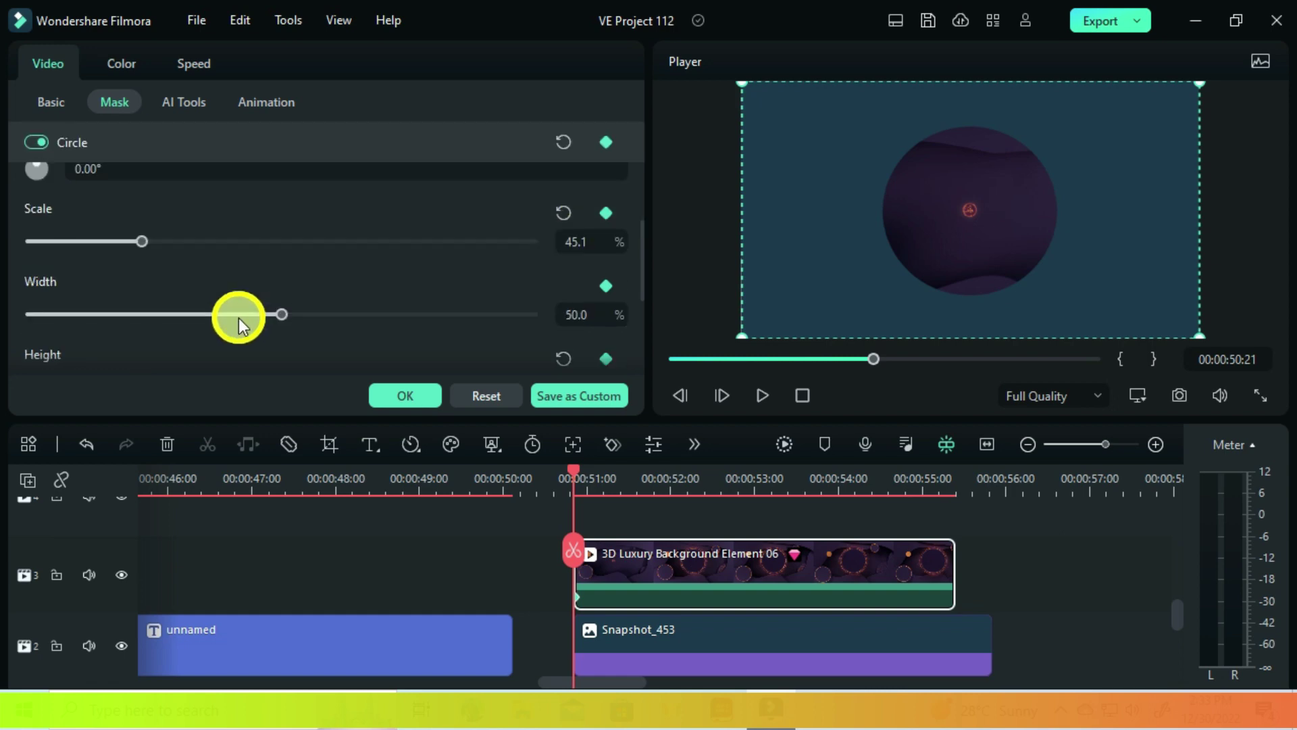
{"action": "left_click", "coordinate": [576, 299]}
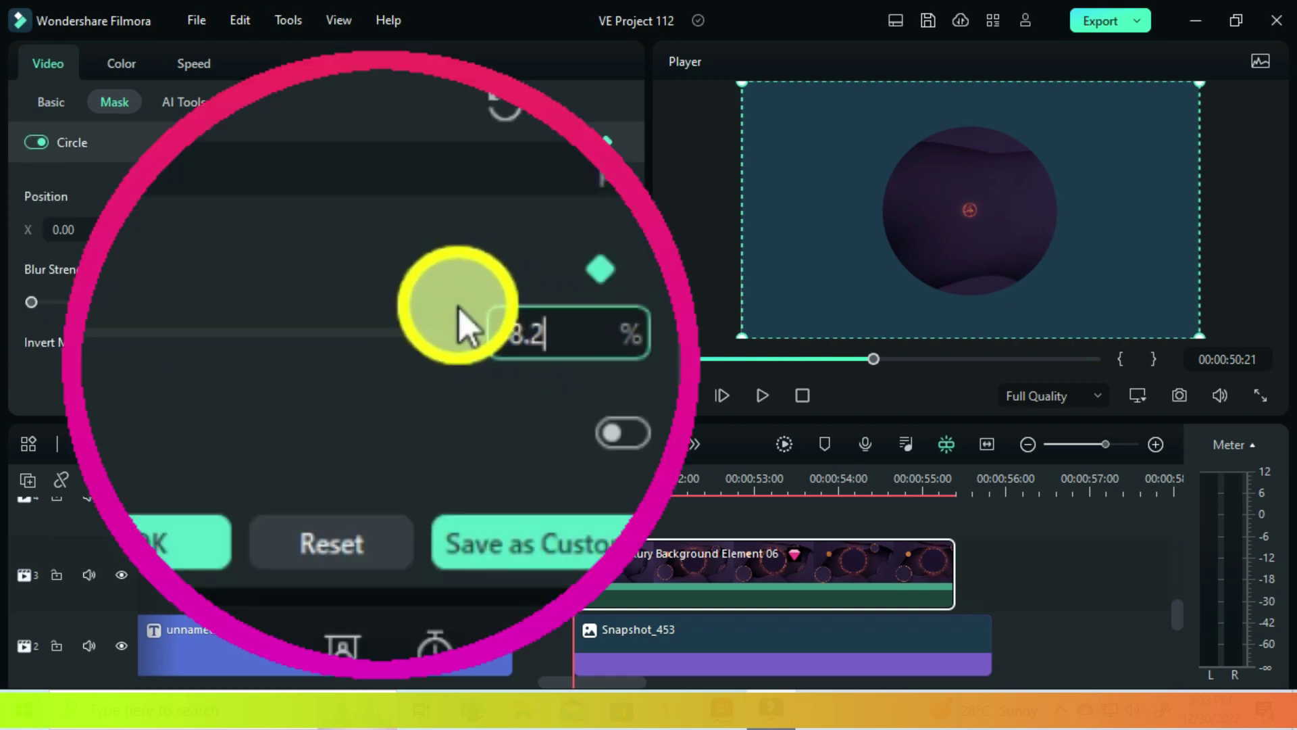
{"action": "key", "text": "Return"}
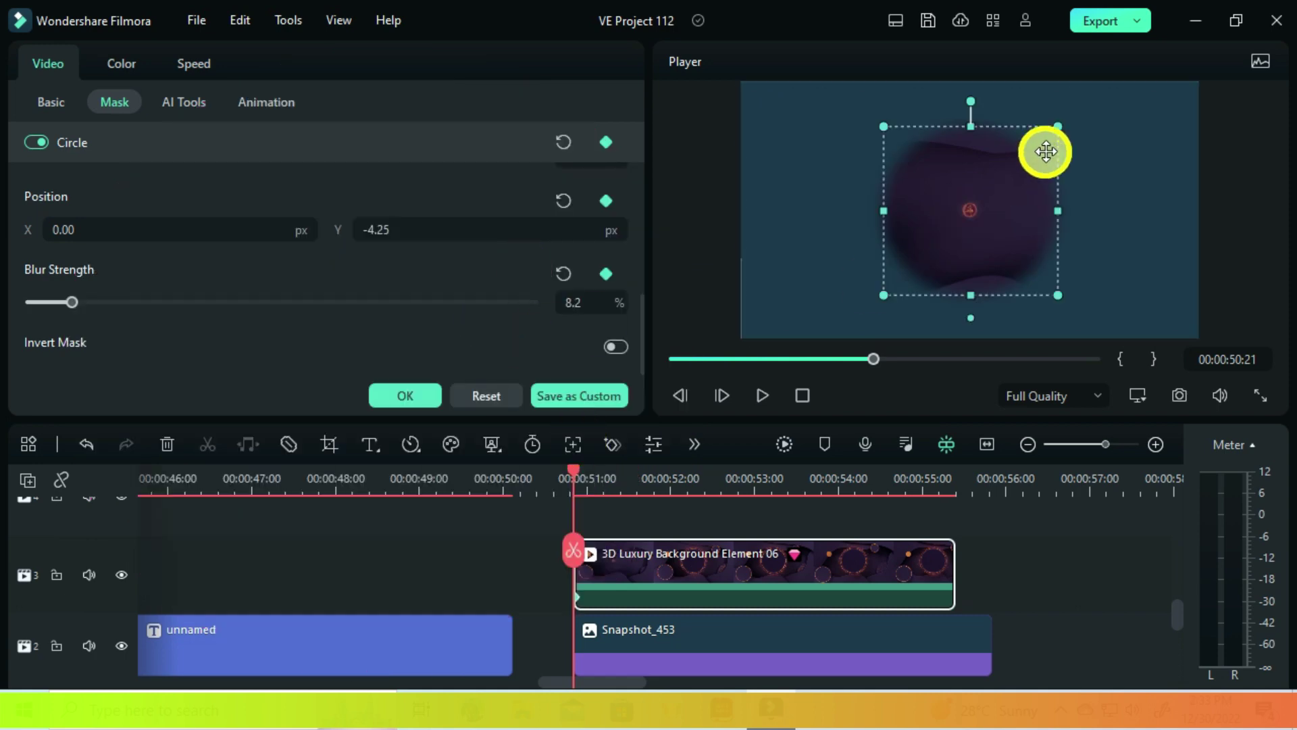
Shrink the mask to the small ring, then enlarge it at 00:00:51:04.
{"action": "left_click_drag", "start_coordinate": [1048, 140], "coordinate": [1015, 181]}
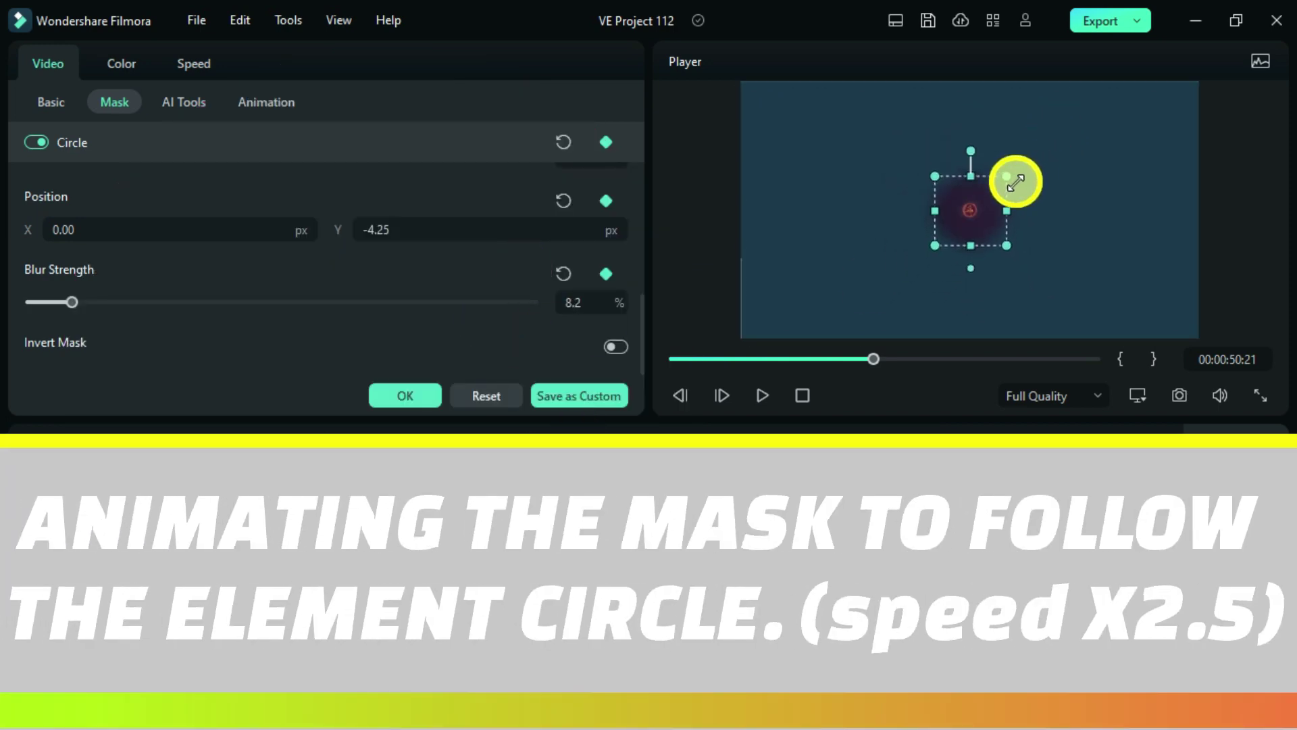
{"action": "key", "text": "Right"}
{"action": "key", "text": "Right"}
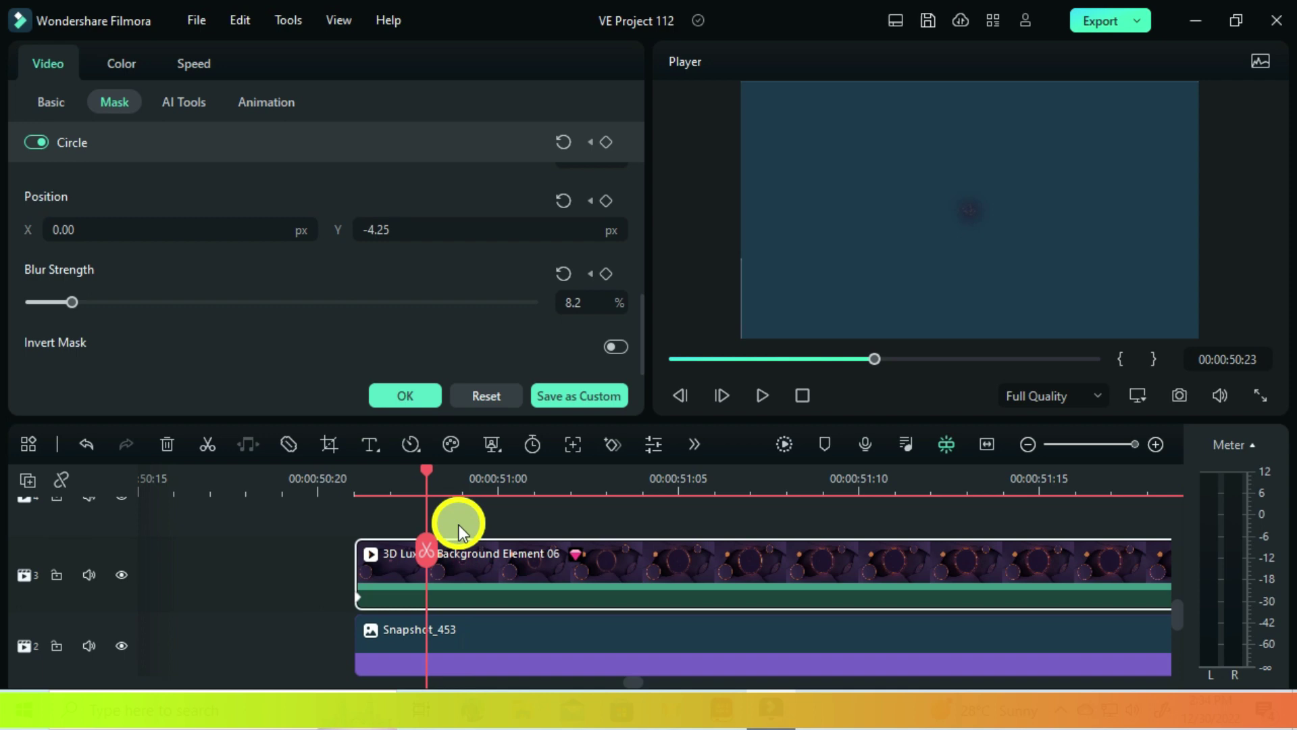
{"action": "key", "text": "ctrl+z"}
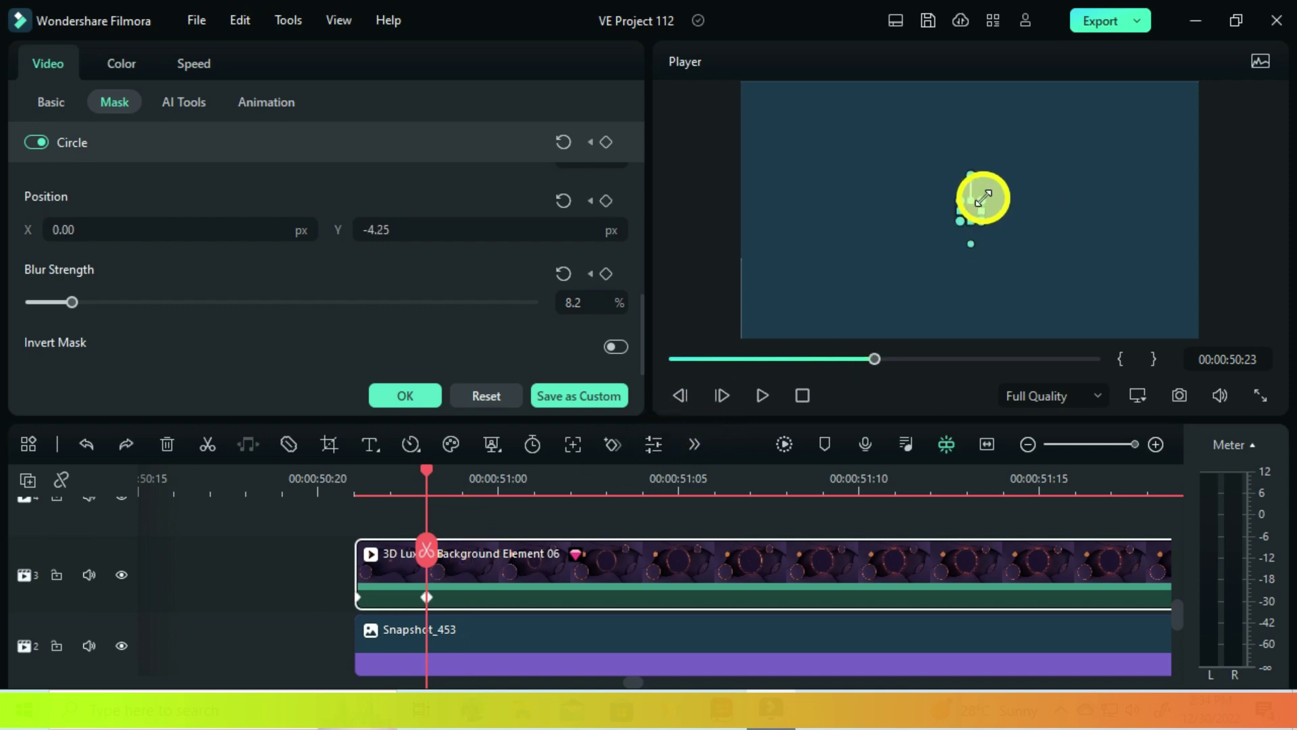
{"action": "left_click", "coordinate": [499, 496]}
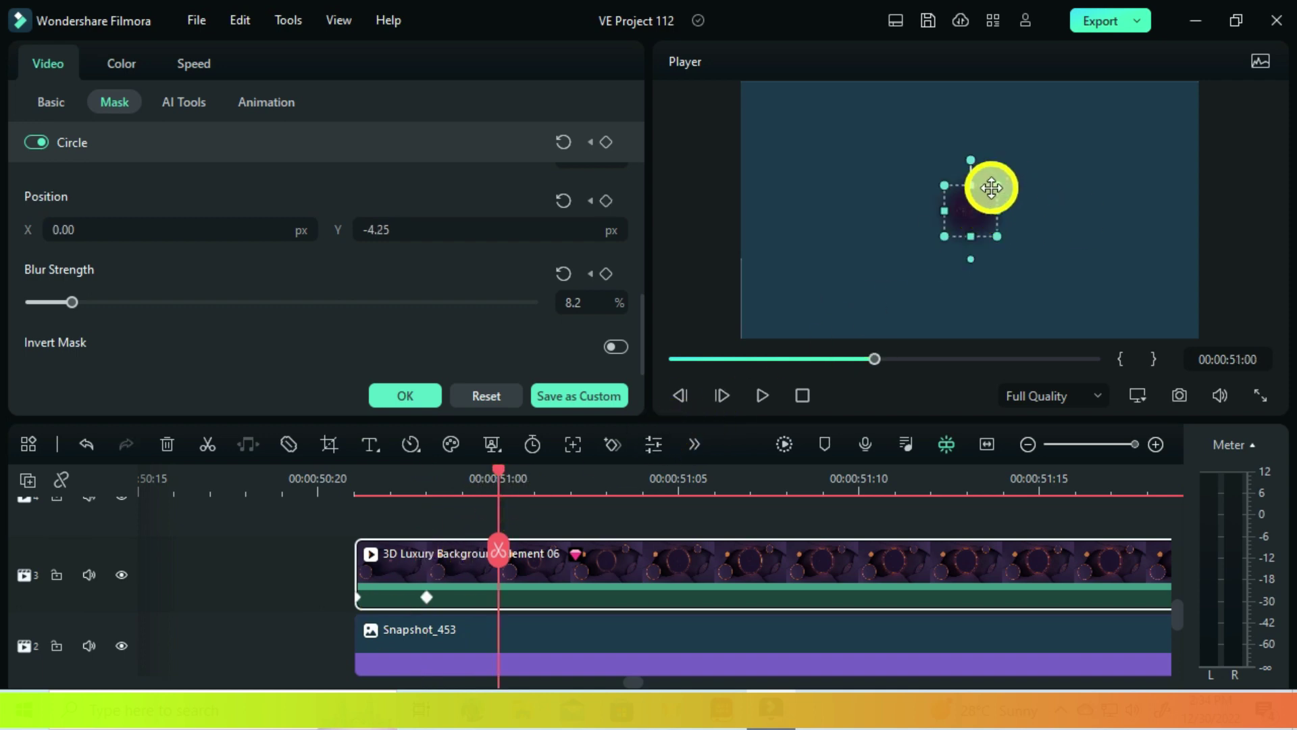
{"action": "left_click", "coordinate": [571, 496]}
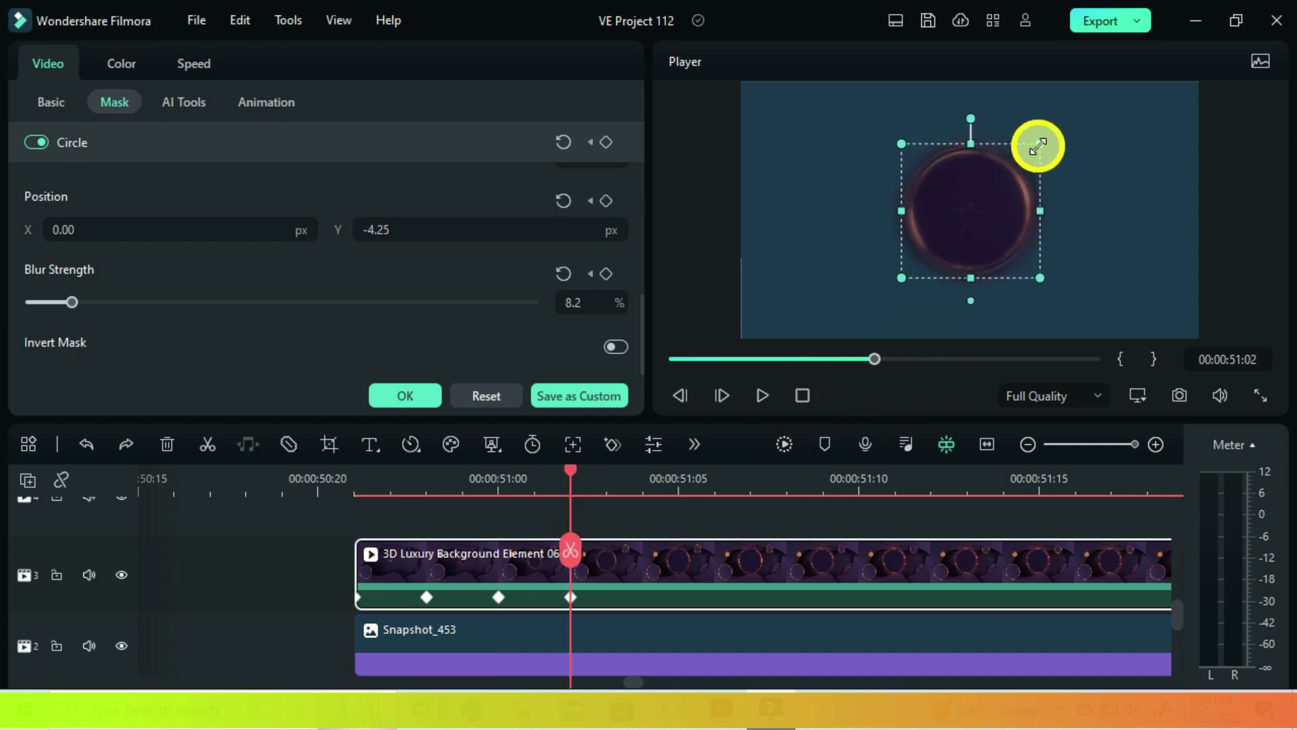
{"action": "left_click", "coordinate": [644, 494]}
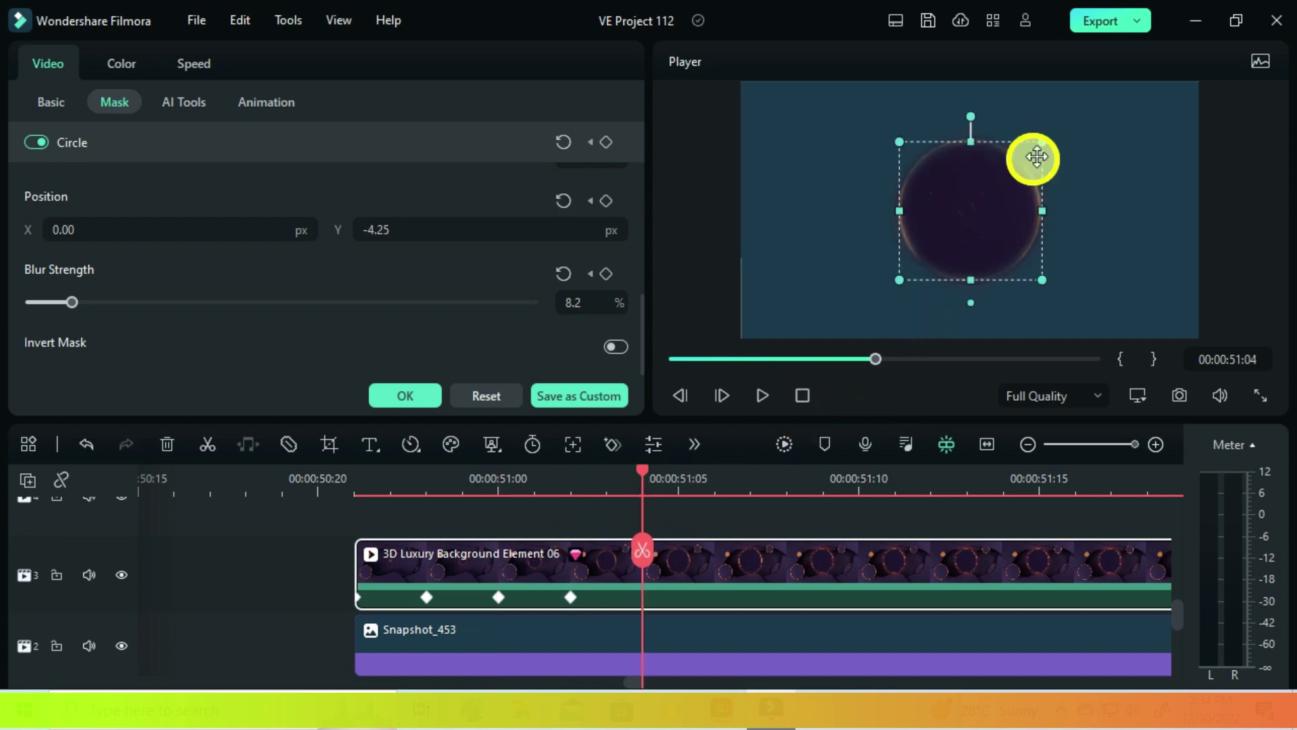
{"action": "left_click_drag", "start_coordinate": [1038, 143], "coordinate": [1049, 130]}
Enlarge the mask slightly at 00:00:51:12 to keep fitting the ring through 51:15.
{"action": "left_click", "coordinate": [712, 488]}
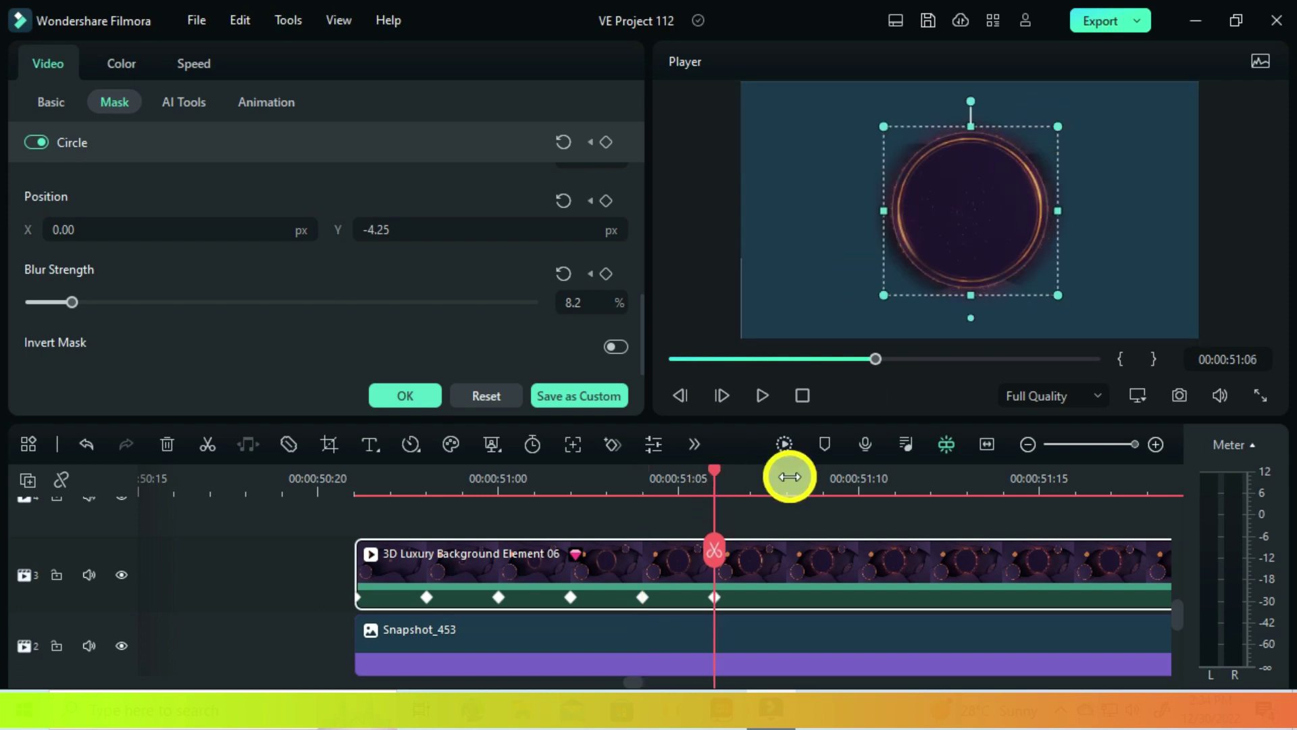
{"action": "left_click", "coordinate": [820, 480]}
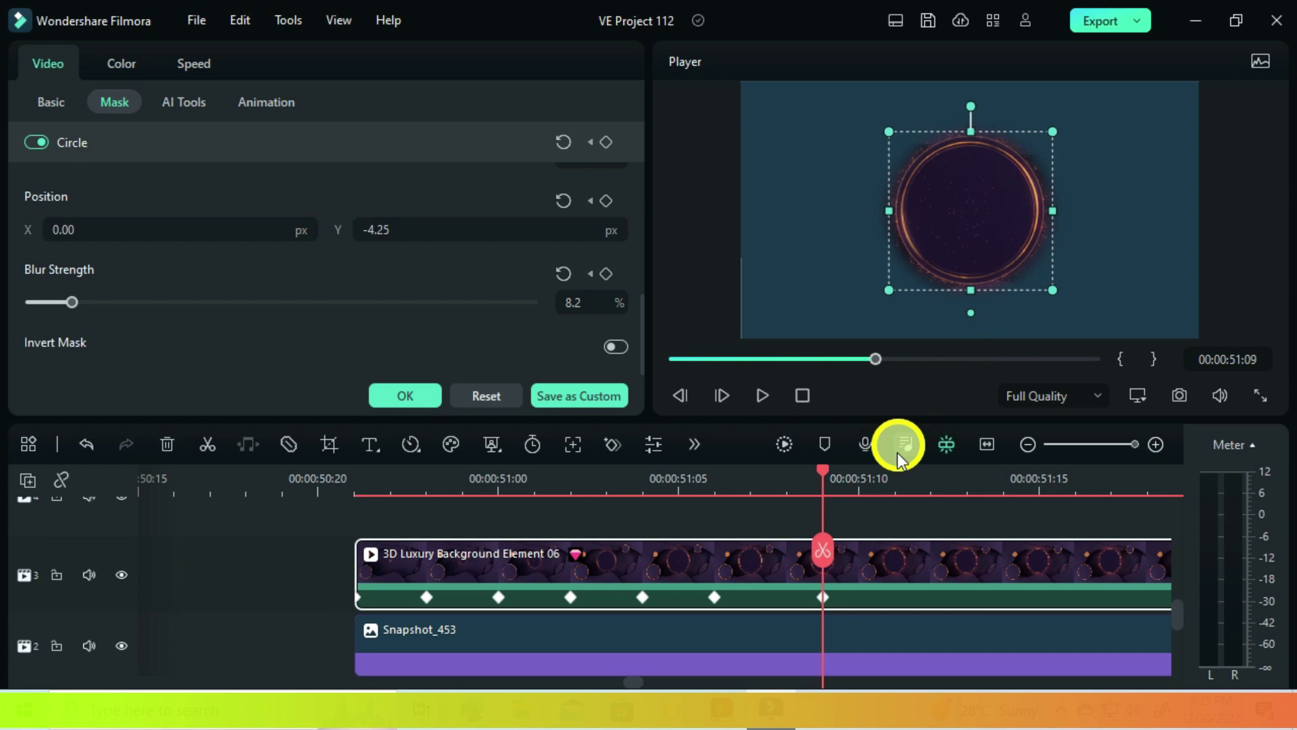
{"action": "left_click", "coordinate": [930, 493]}
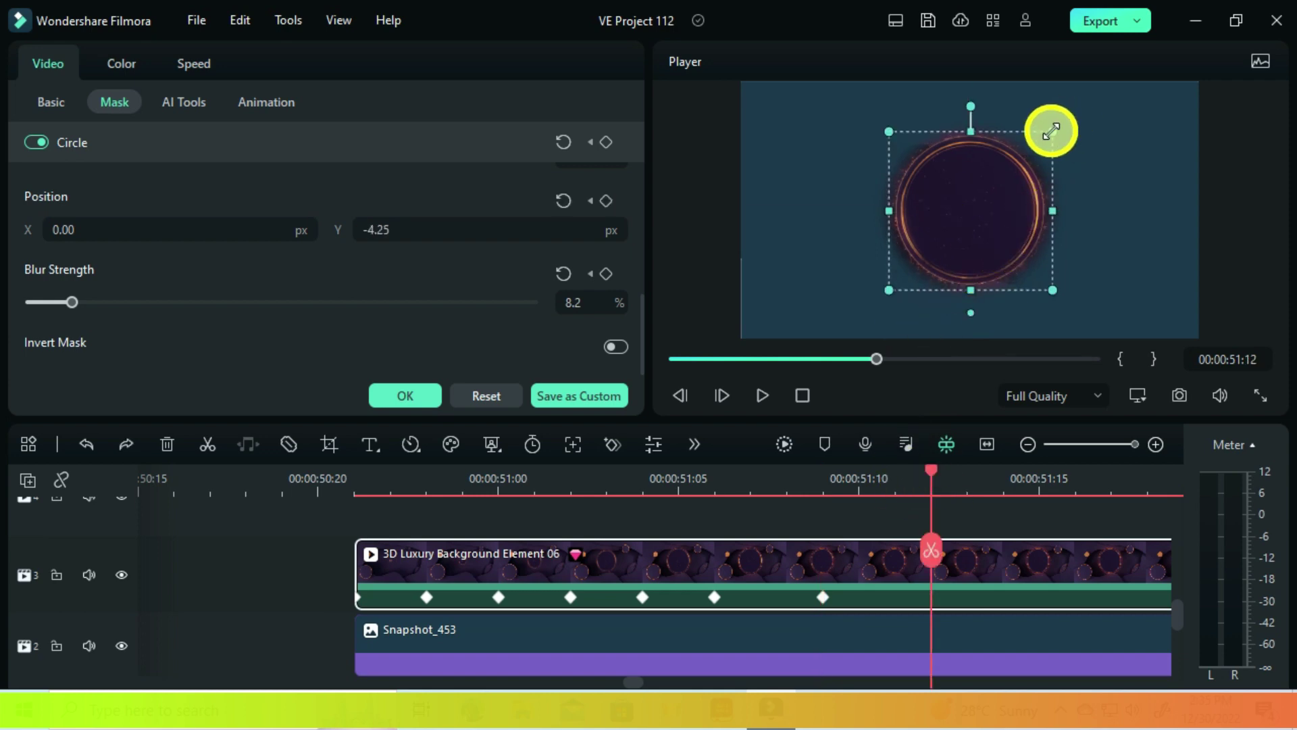
{"action": "left_click_drag", "start_coordinate": [1051, 131], "coordinate": [1053, 128]}
{"action": "left_click", "coordinate": [1038, 488]}
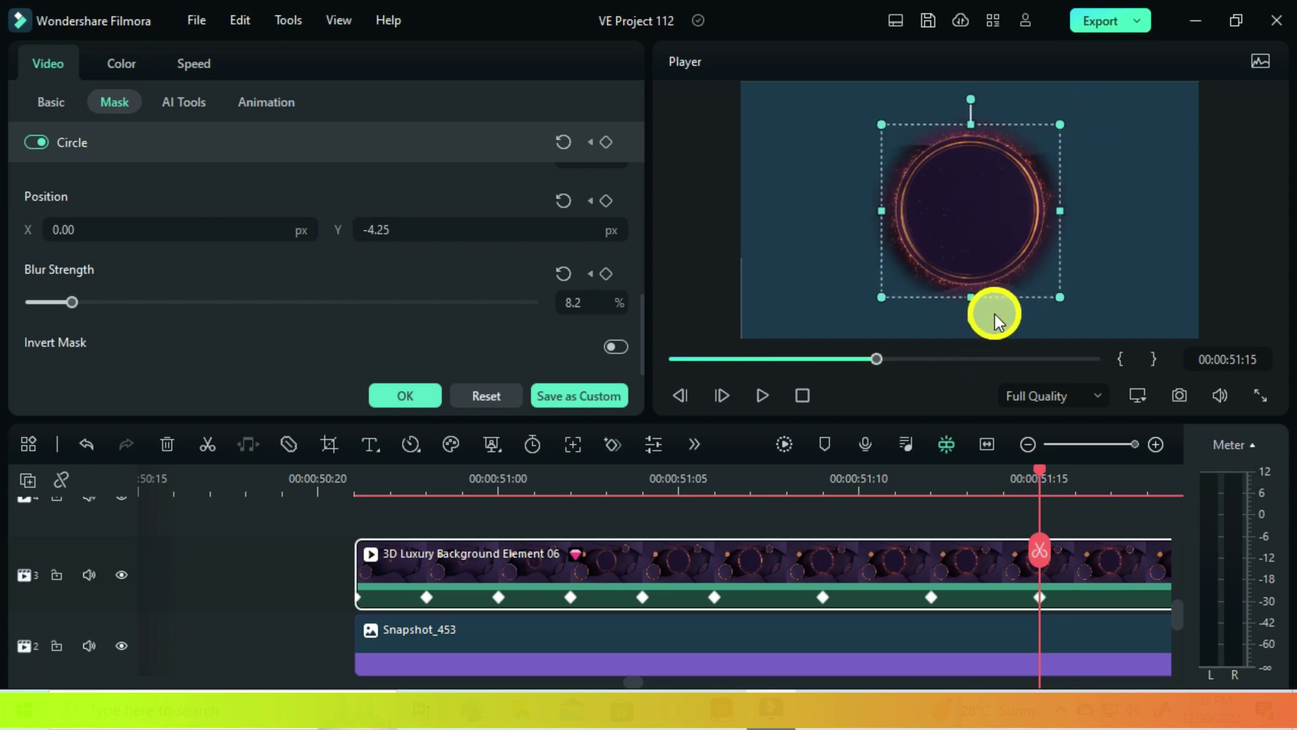
Move the masked background clip back to start around 00:00:46.
{"action": "scroll", "coordinate": [938, 557], "scroll_direction": "up", "scroll_amount": 1}
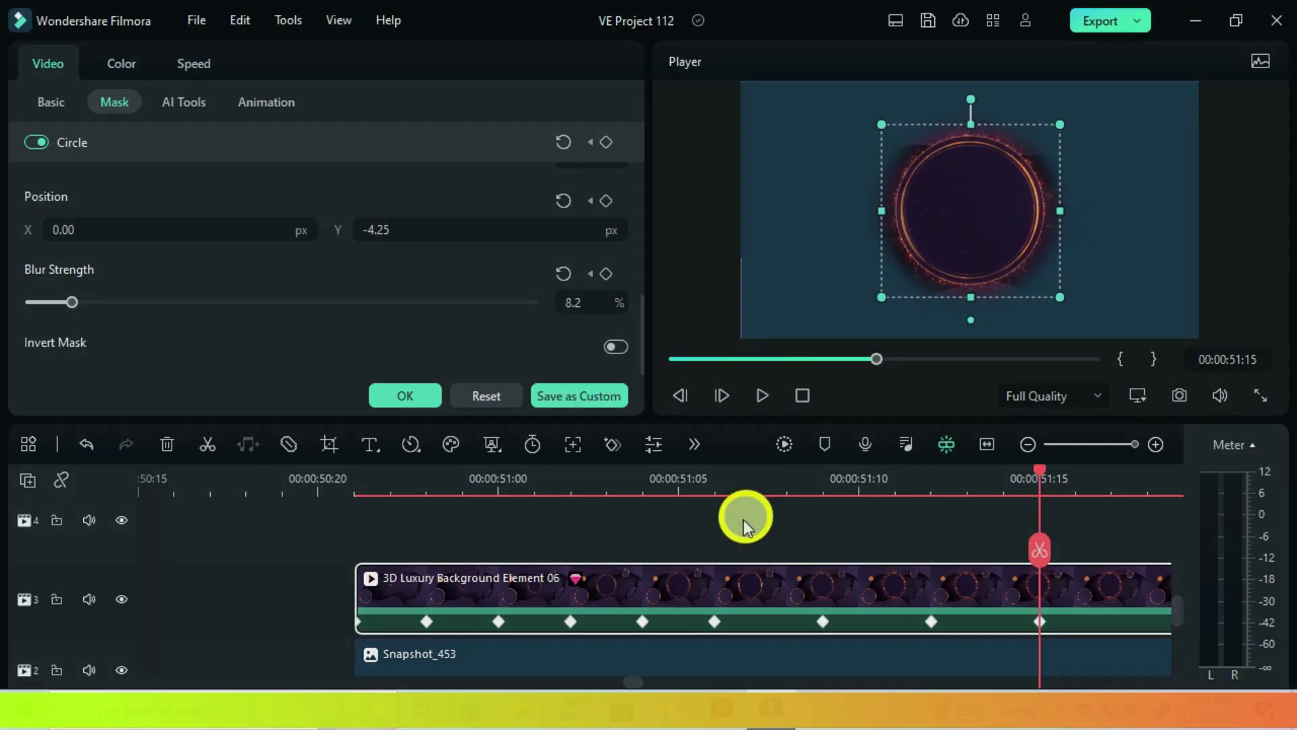
{"action": "scroll", "coordinate": [735, 484], "scroll_direction": "down", "scroll_amount": 3}
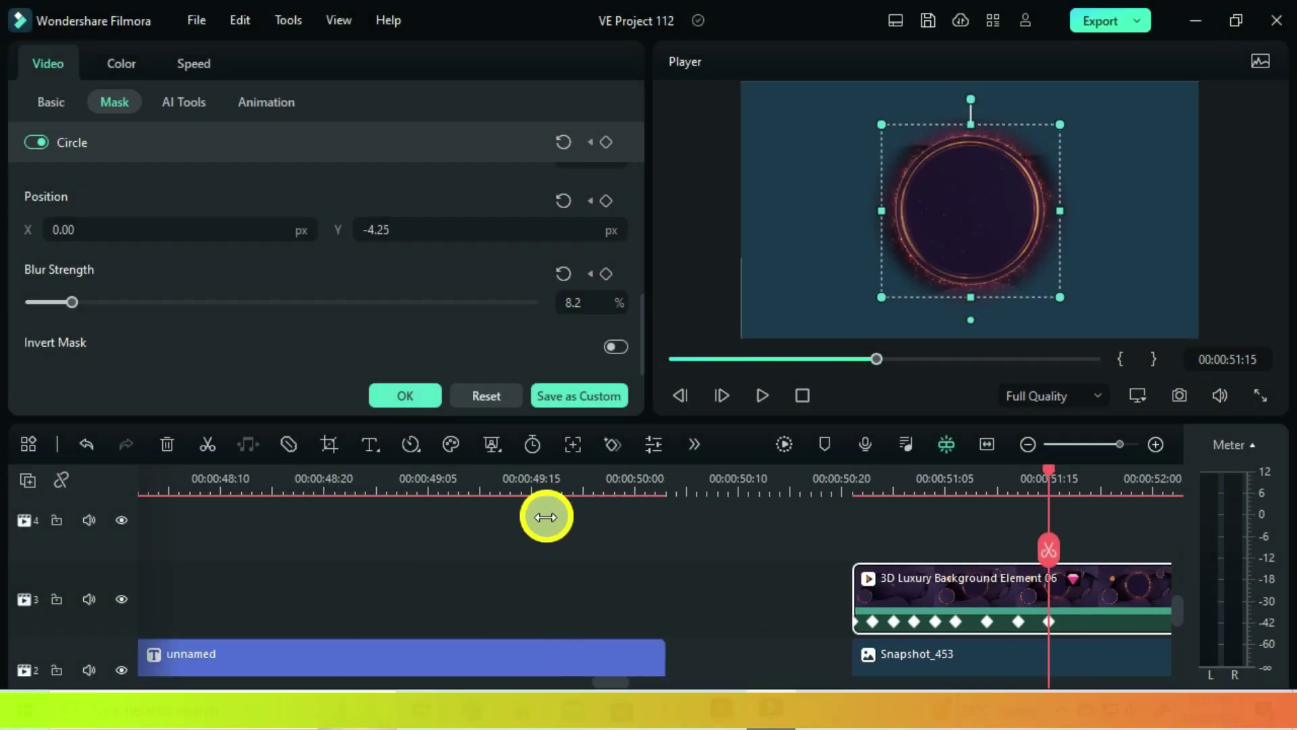
{"action": "scroll", "coordinate": [467, 546], "scroll_direction": "down", "scroll_amount": 2}
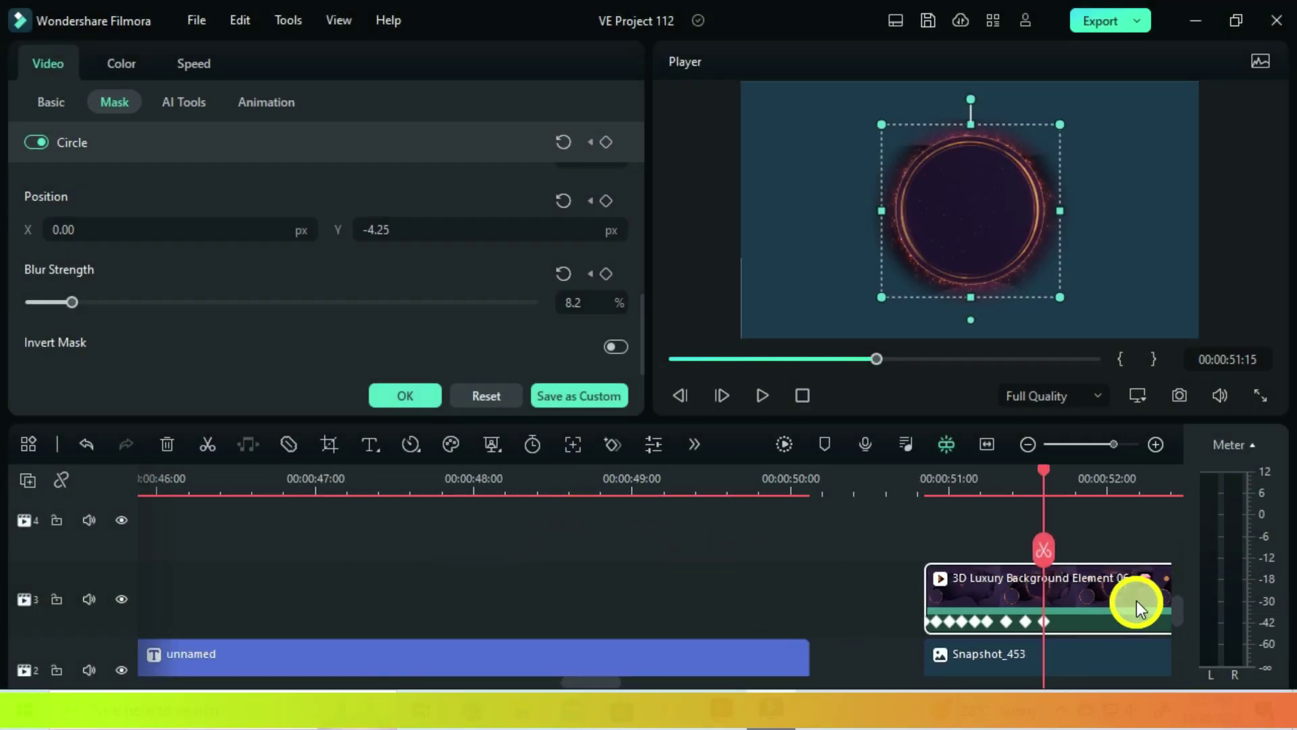
{"action": "left_click_drag", "start_coordinate": [1136, 601], "coordinate": [333, 614]}
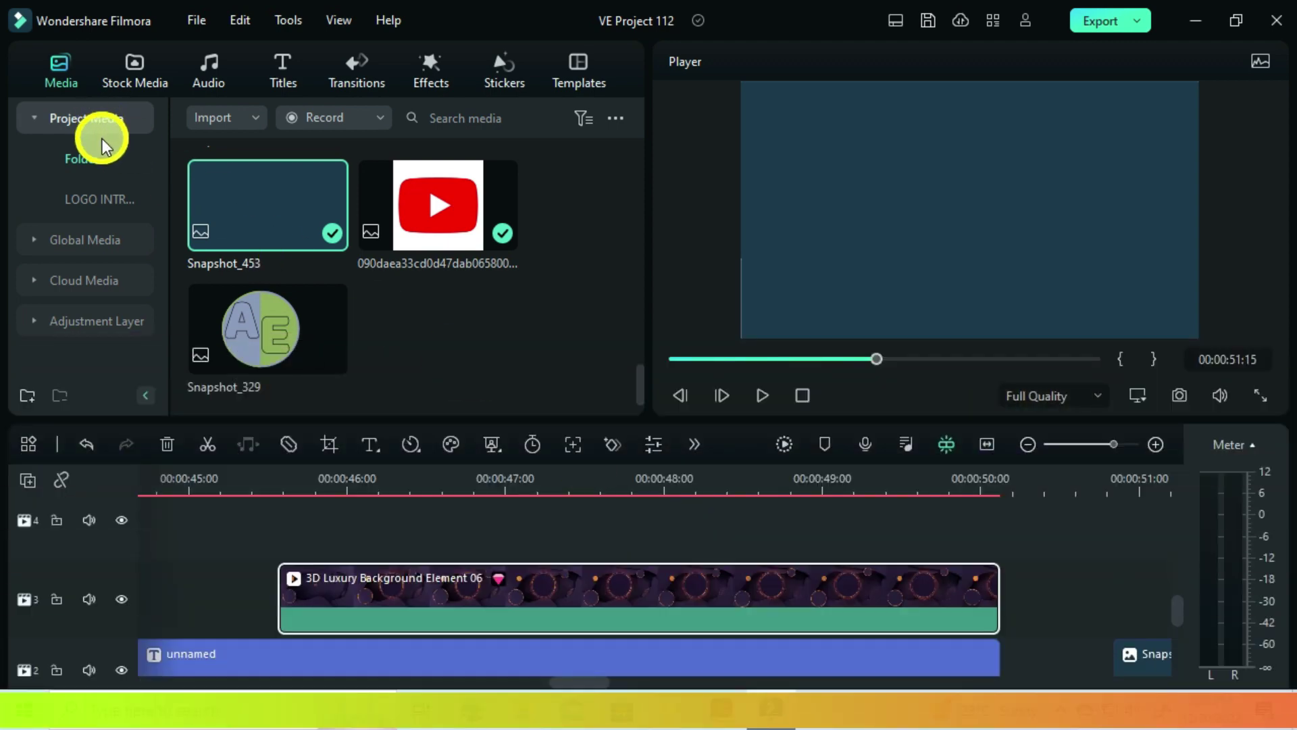
Add the Snapshot_777 logo from Global Media to track 4 and trim it to end with the background.
{"action": "left_click", "coordinate": [88, 240]}
{"action": "scroll", "coordinate": [352, 288], "scroll_direction": "down", "scroll_amount": 3}
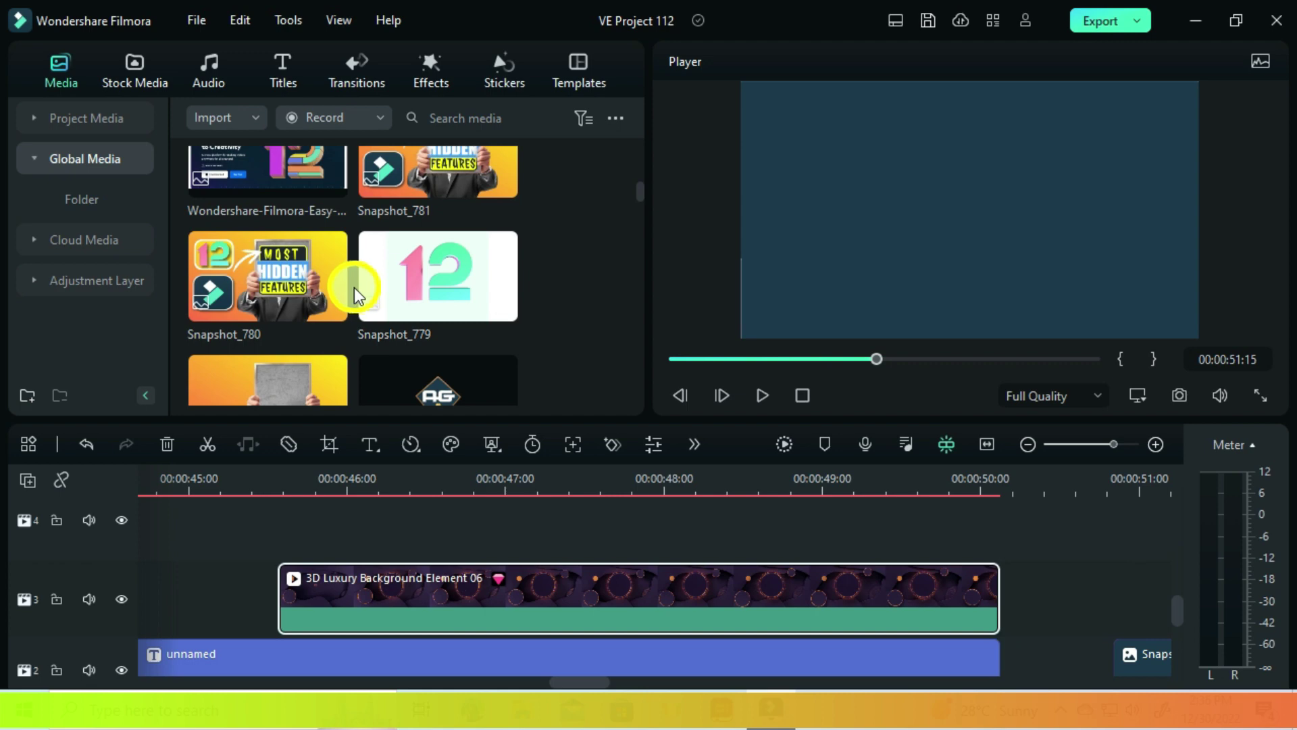
{"action": "scroll", "coordinate": [354, 291], "scroll_direction": "down", "scroll_amount": 3}
{"action": "left_click_drag", "start_coordinate": [414, 223], "coordinate": [297, 555]}
{"action": "left_click", "coordinate": [469, 480]}
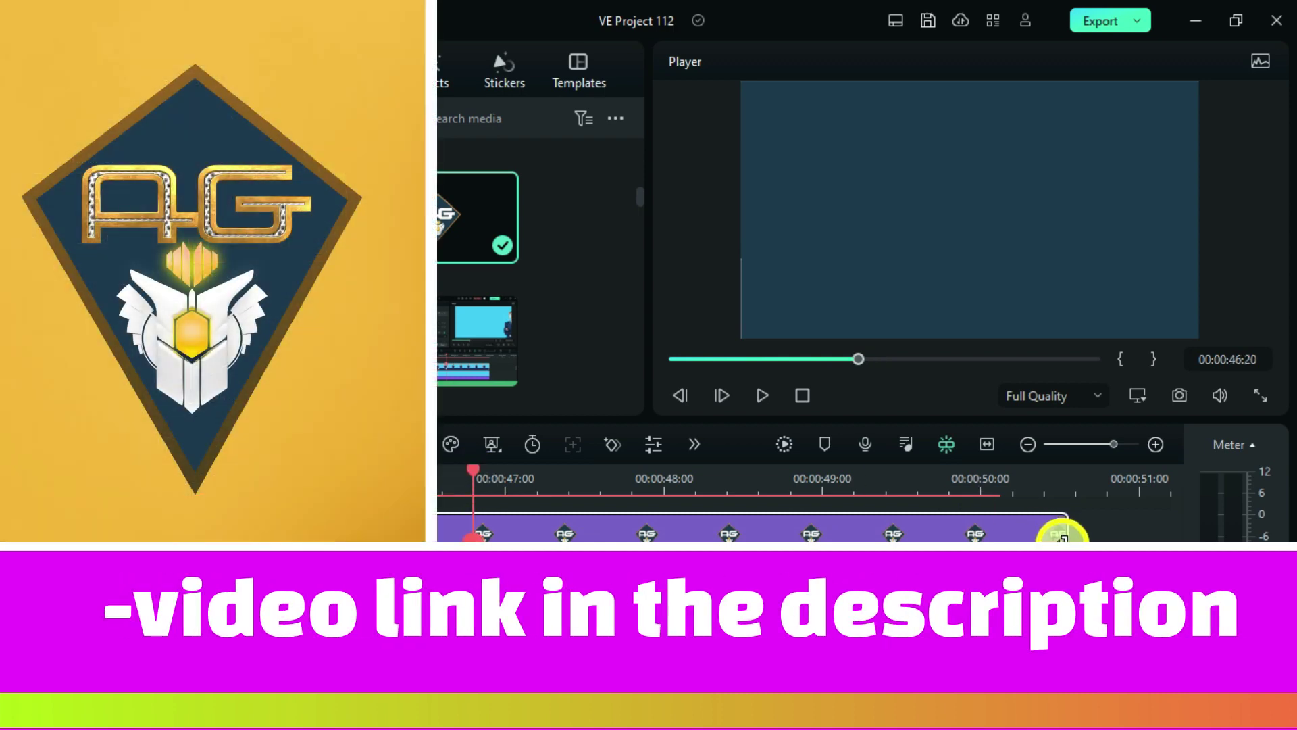
{"action": "left_click_drag", "start_coordinate": [1069, 537], "coordinate": [998, 537]}
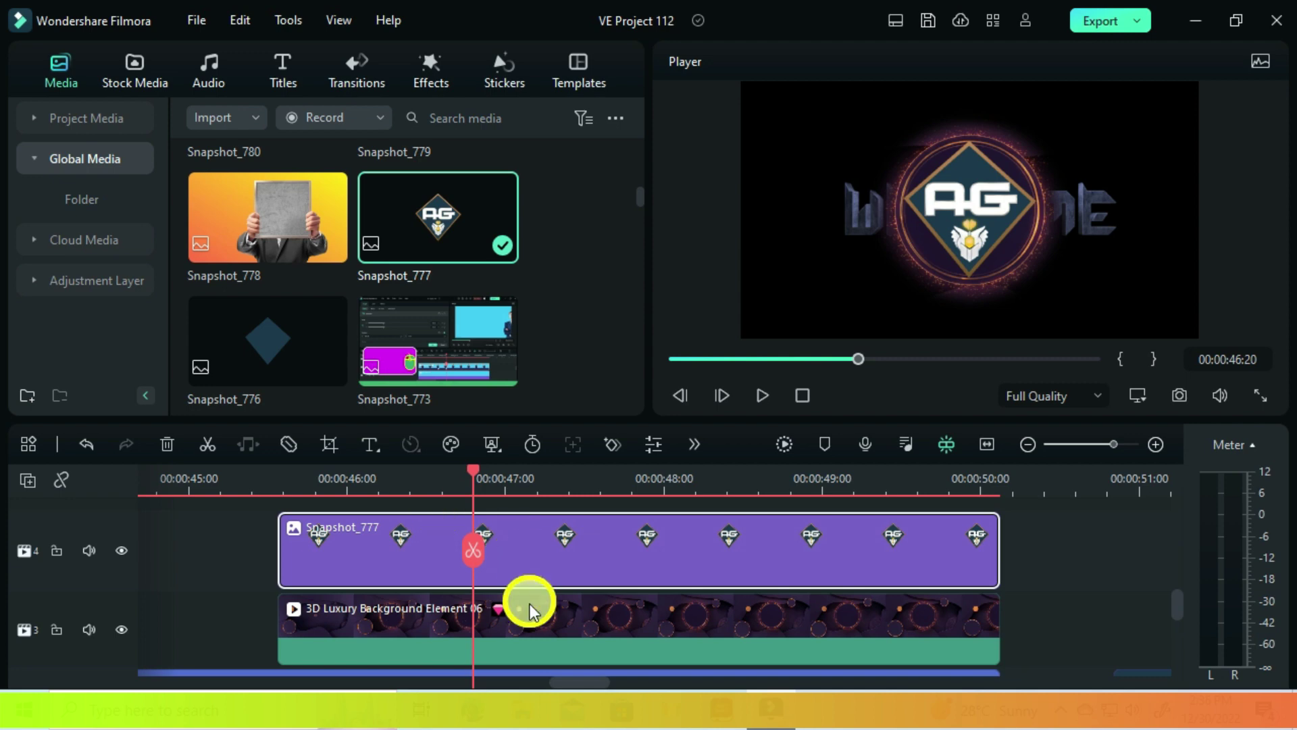
Open the background clip's properties and zoom the timeline in on its keyframes.
{"action": "left_click", "coordinate": [520, 630]}
{"action": "double_click", "coordinate": [520, 631]}
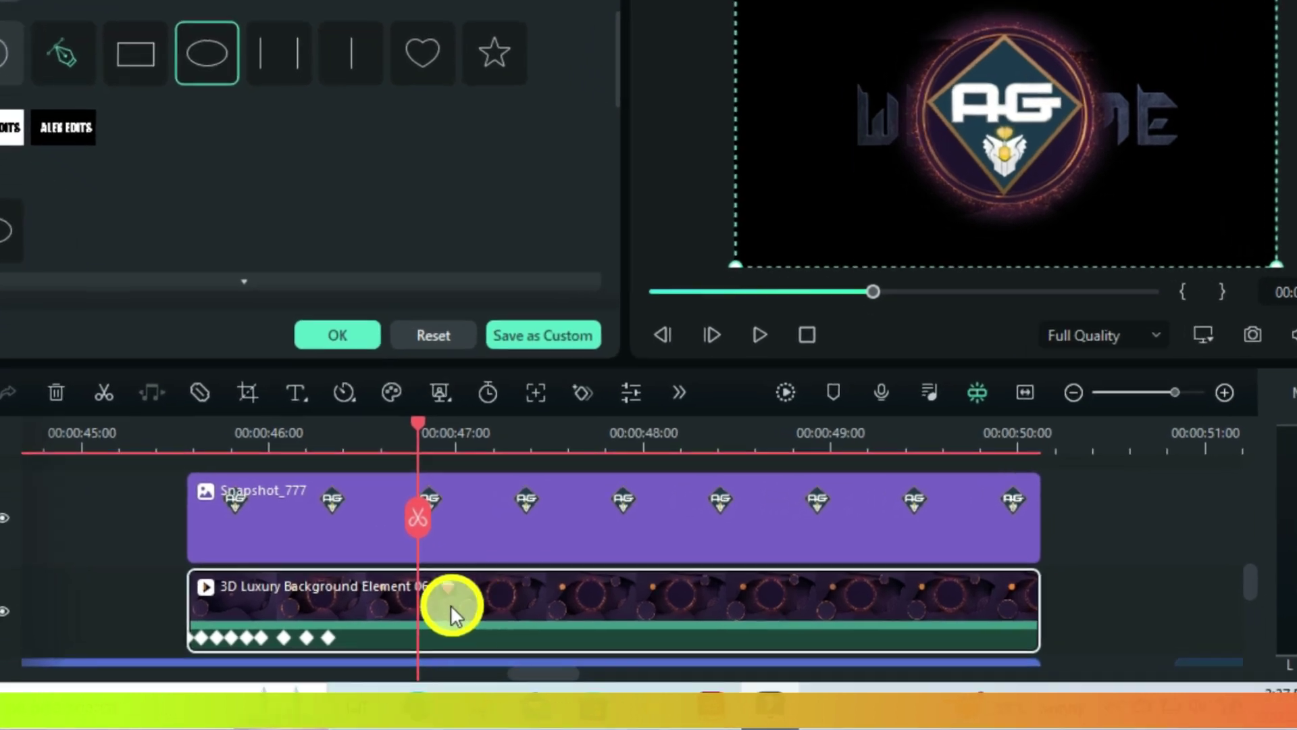
{"action": "left_click", "coordinate": [267, 484]}
{"action": "scroll", "coordinate": [469, 494], "scroll_direction": "up", "scroll_amount": 2}
{"action": "scroll", "coordinate": [411, 451], "scroll_direction": "up", "scroll_amount": 3}
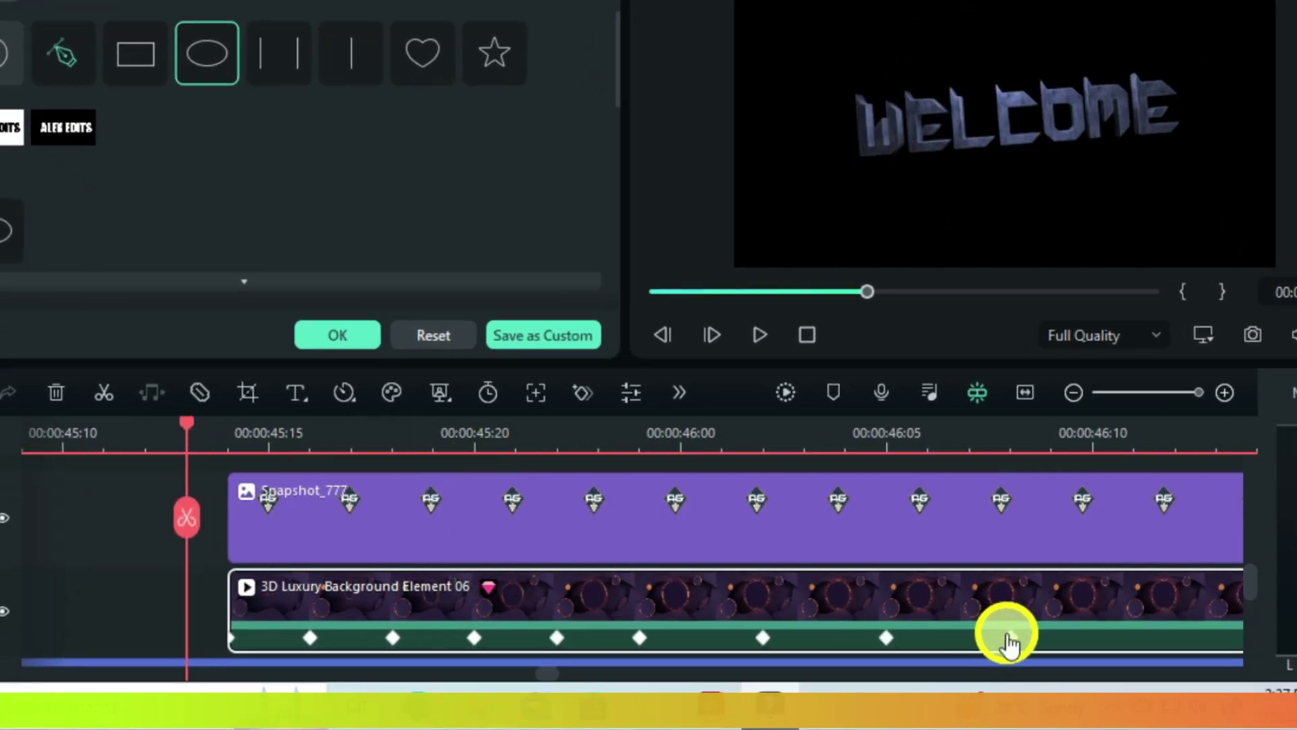
Step back through the mask keyframes to 00:00:45:16 and select the Snapshot_777 logo.
{"action": "left_click", "coordinate": [885, 635]}
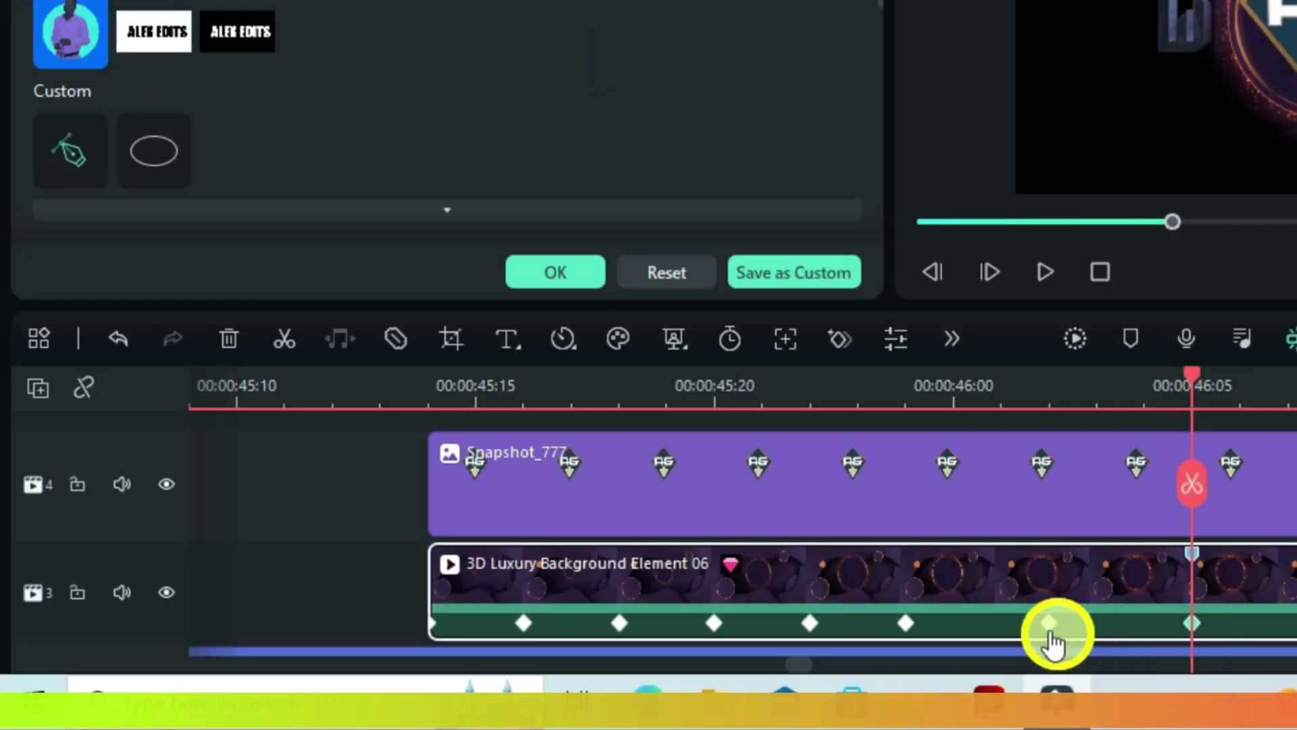
{"action": "left_click", "coordinate": [1049, 632]}
{"action": "left_click", "coordinate": [909, 628]}
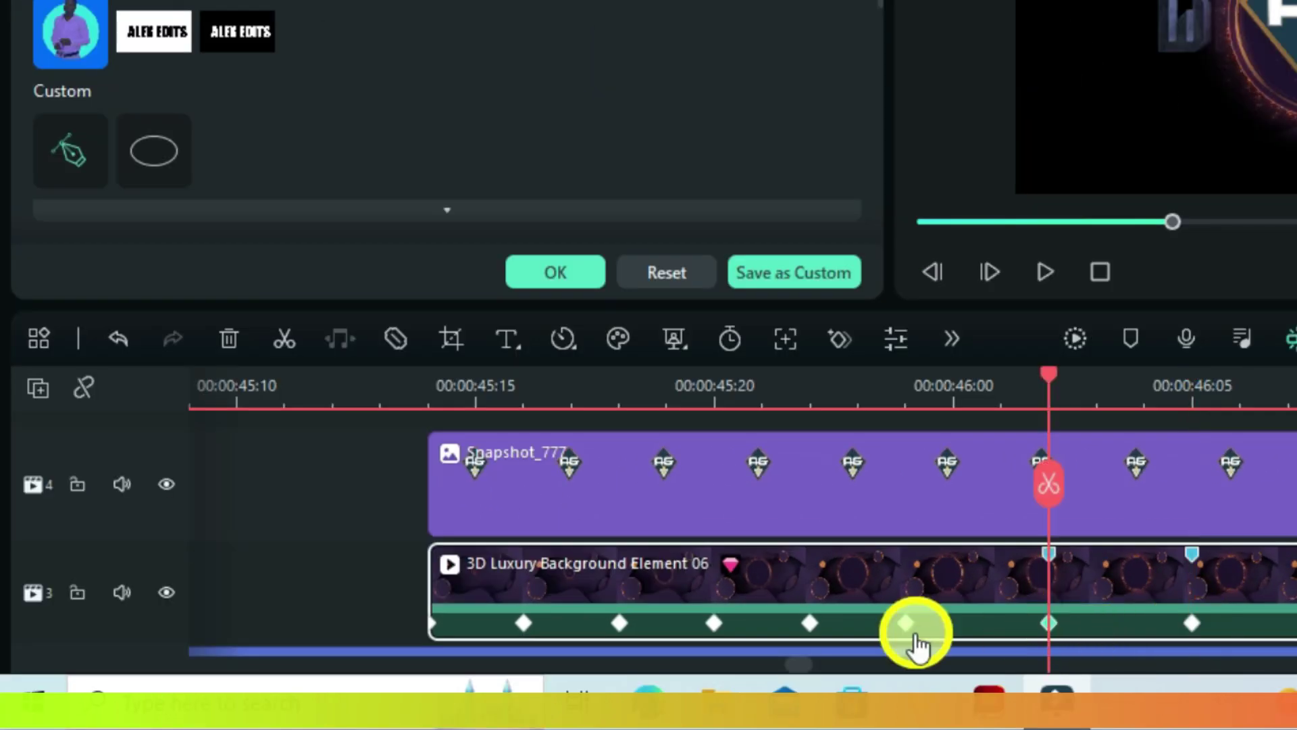
{"action": "left_click", "coordinate": [806, 623]}
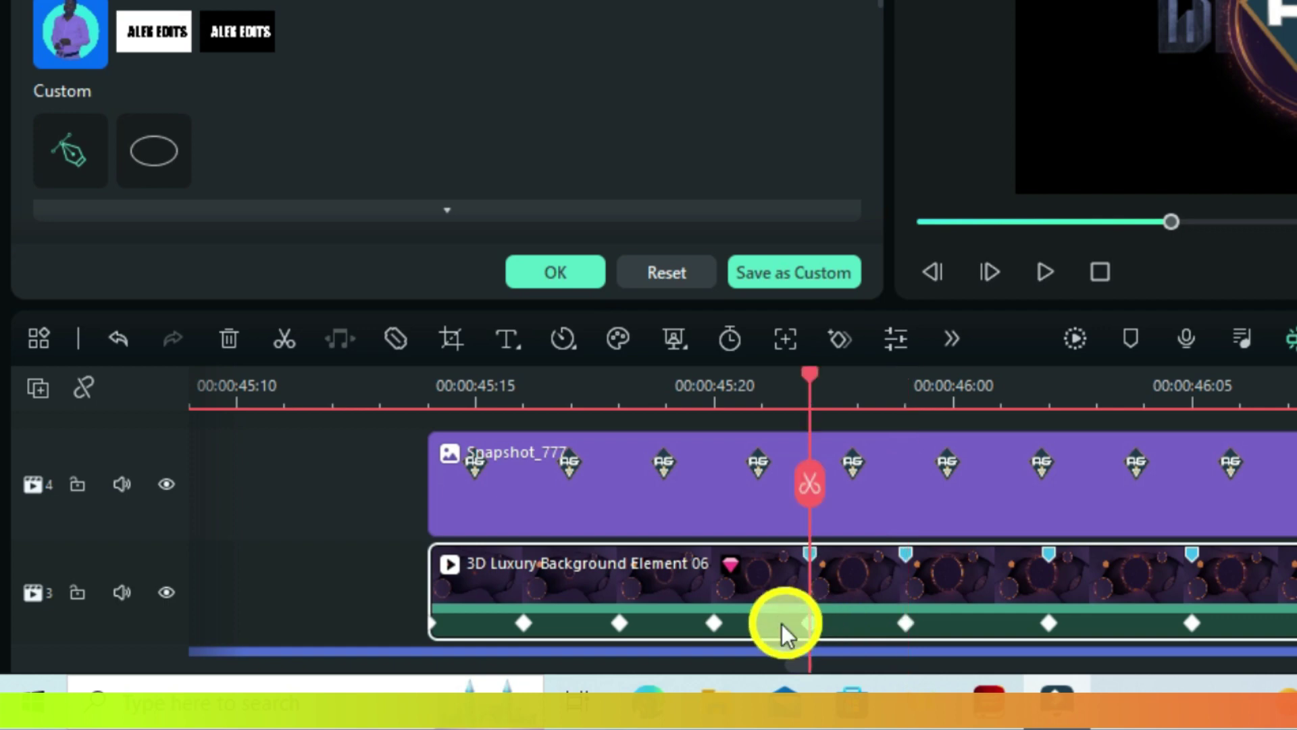
{"action": "left_click", "coordinate": [714, 623]}
{"action": "left_click", "coordinate": [619, 623]}
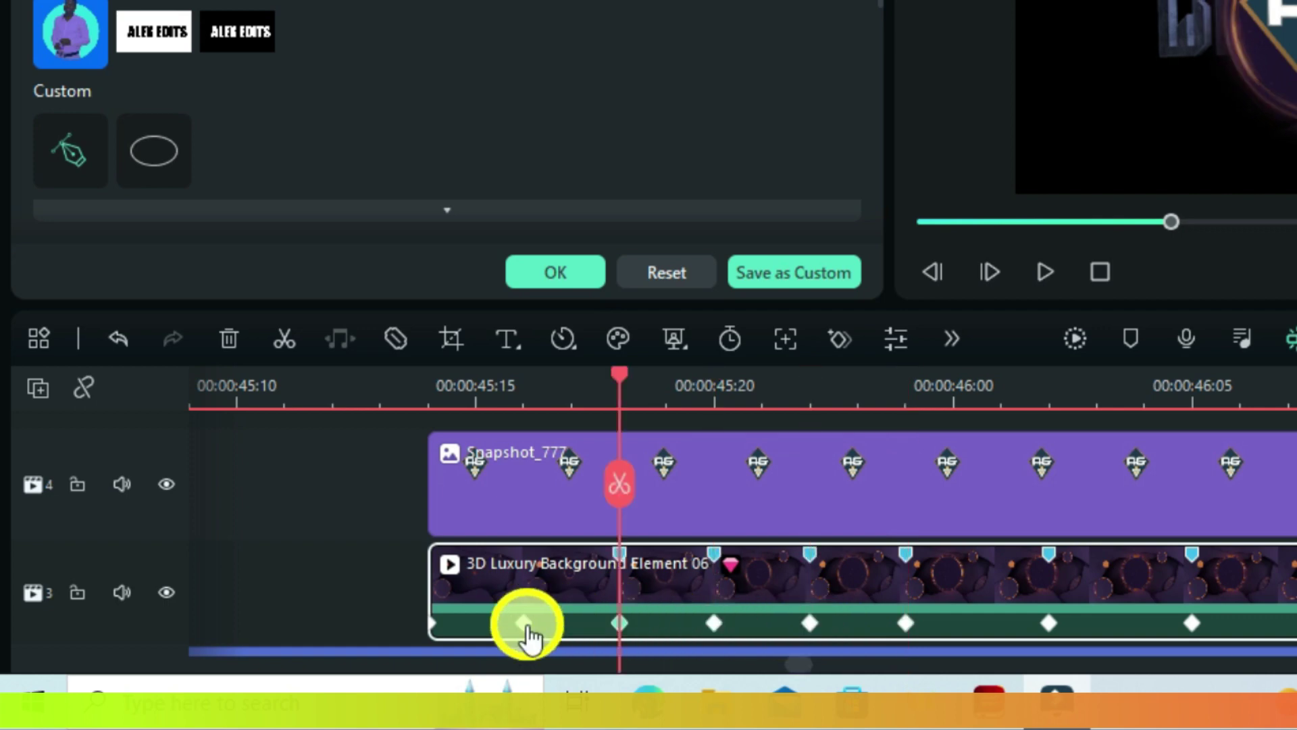
{"action": "left_click", "coordinate": [524, 622]}
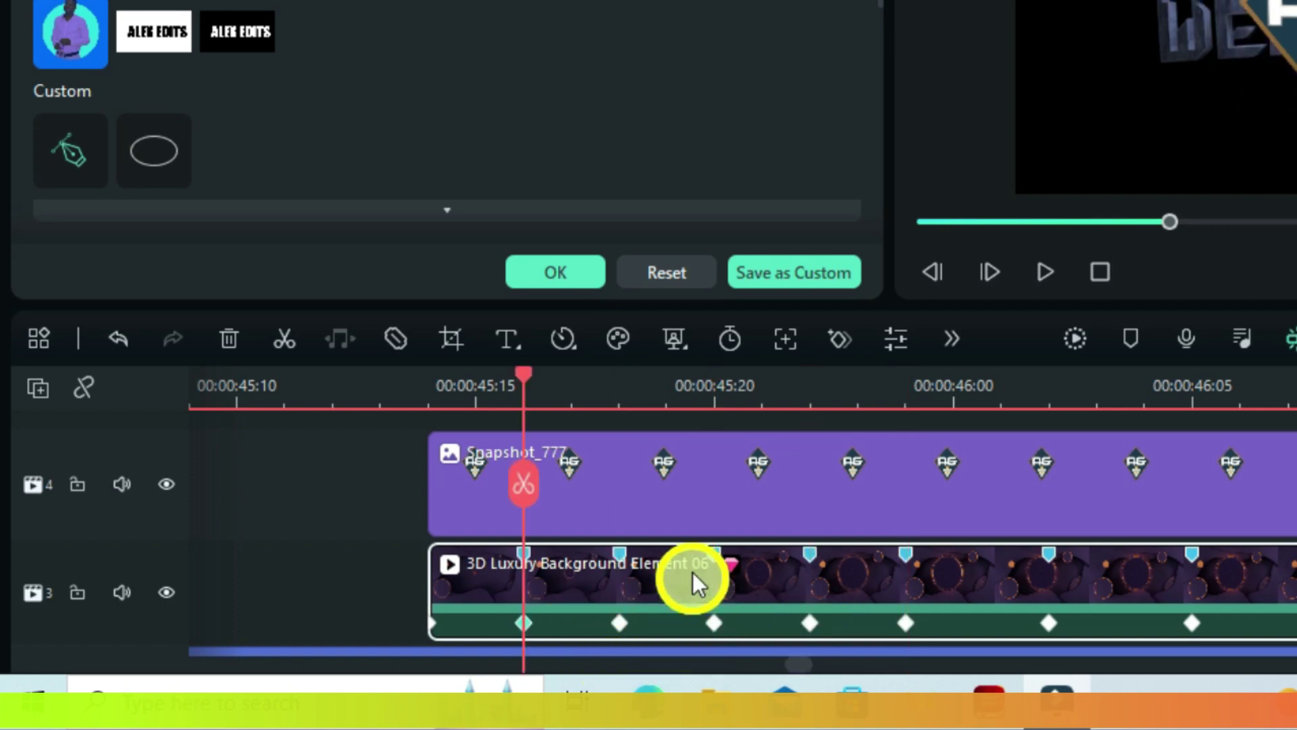
{"action": "left_click", "coordinate": [703, 513]}
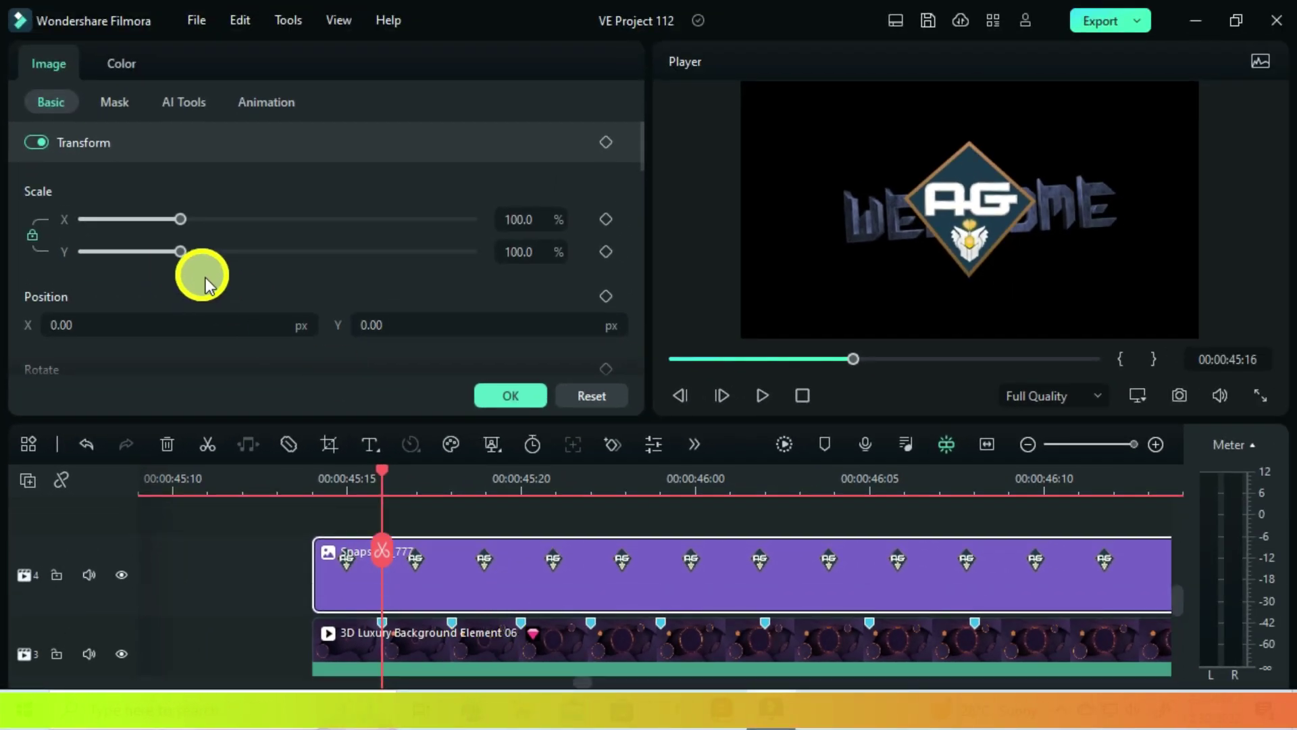
Set the AG logo's opacity to 90%.
{"action": "scroll", "coordinate": [205, 281], "scroll_direction": "down", "scroll_amount": 10}
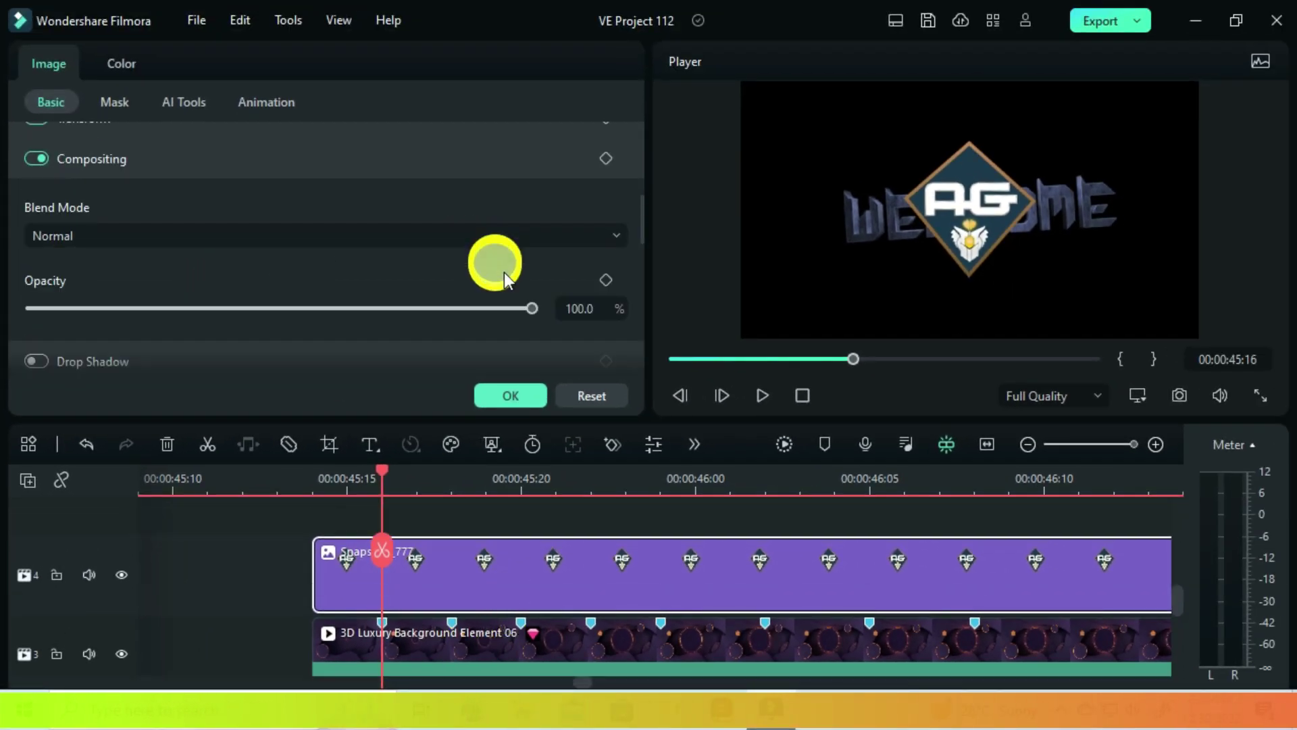
{"action": "double_click", "coordinate": [579, 312]}
{"action": "type", "text": "90"}
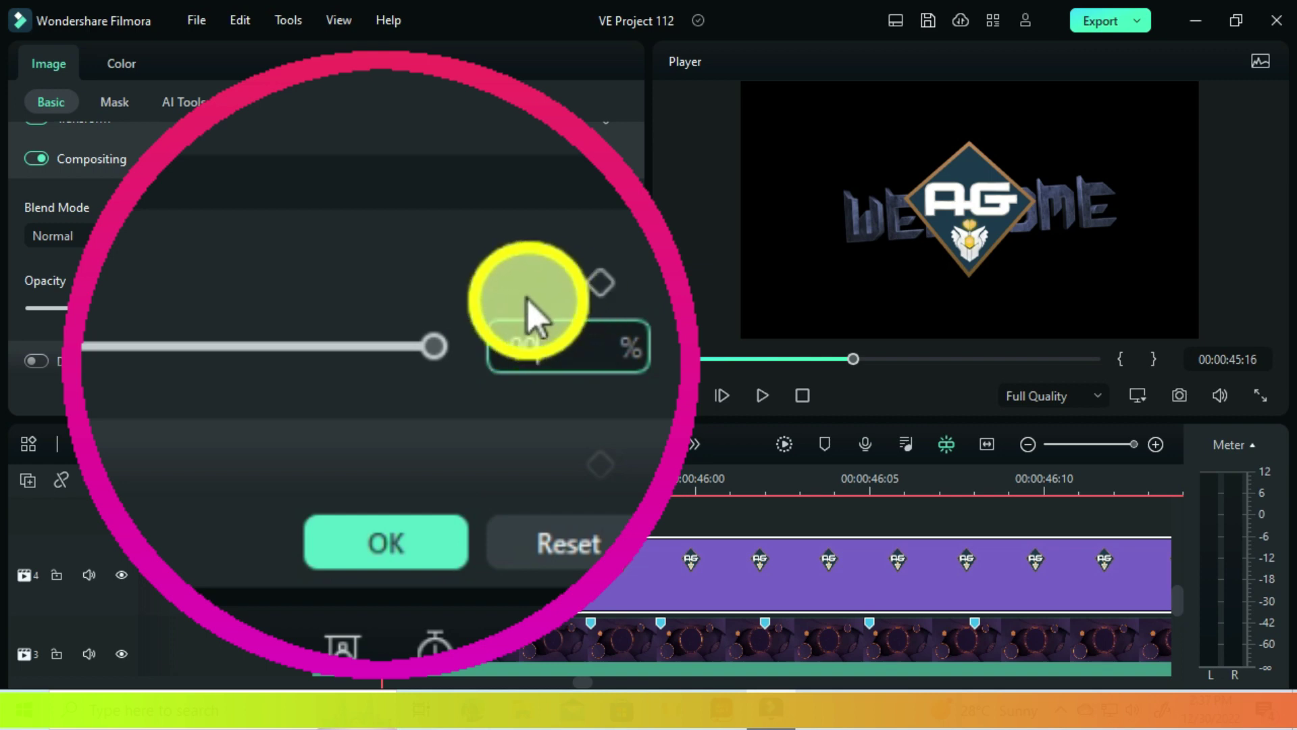
{"action": "key", "text": "Return"}
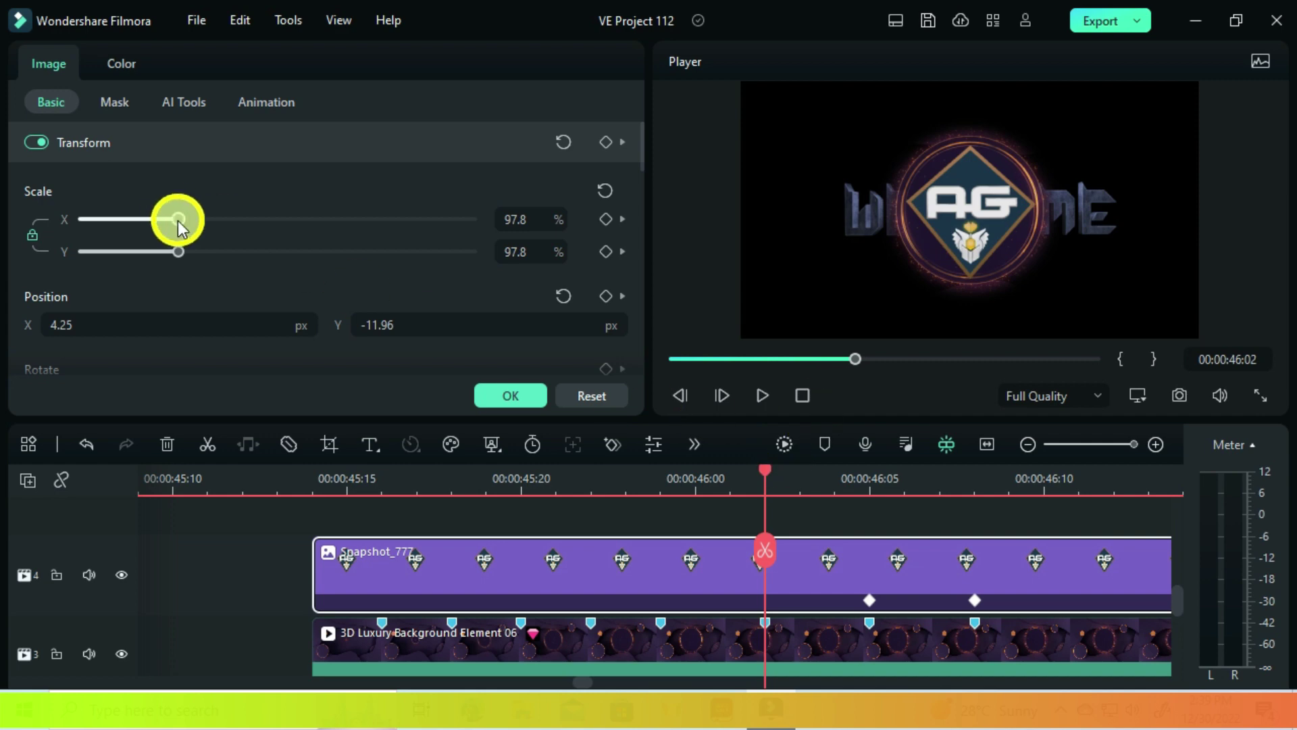
Add logo scale keyframes at 45:24 and 45:18, shrinking it to about 57.6% toward the start.
{"action": "left_click_drag", "start_coordinate": [179, 223], "coordinate": [184, 228]}
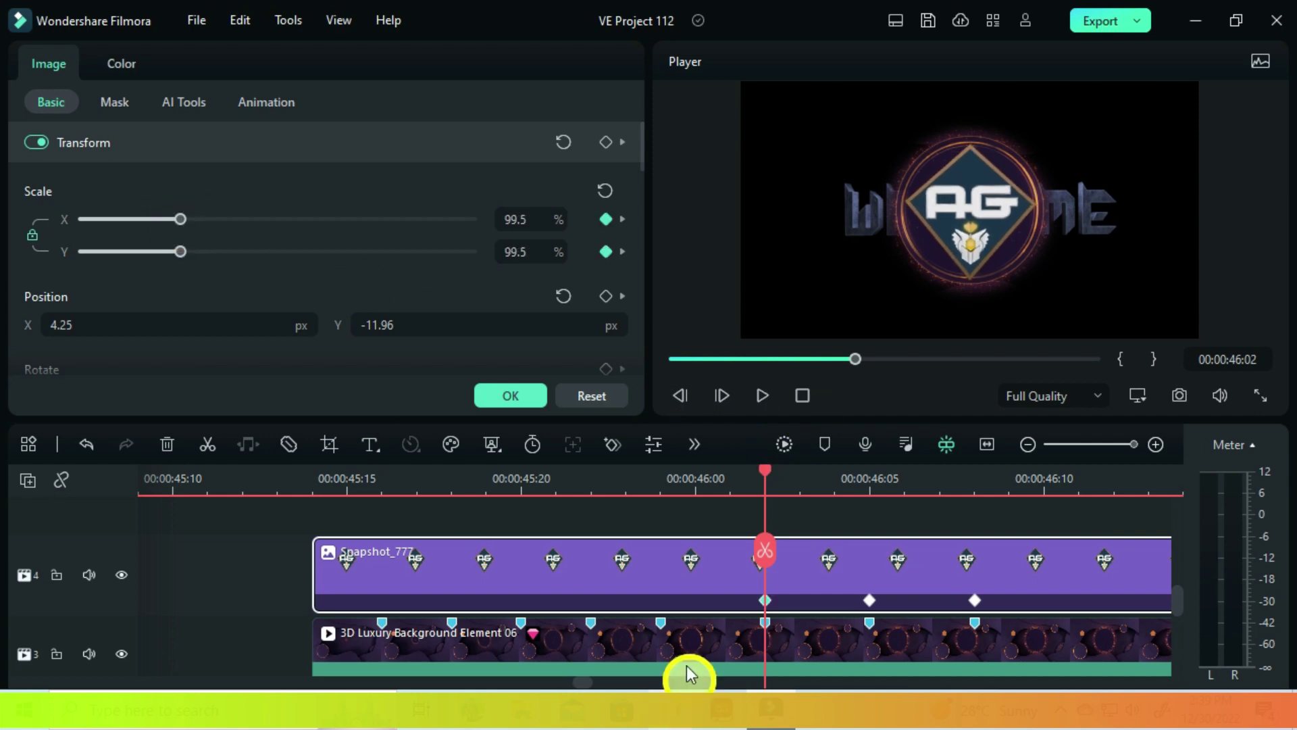
{"action": "left_click", "coordinate": [660, 623]}
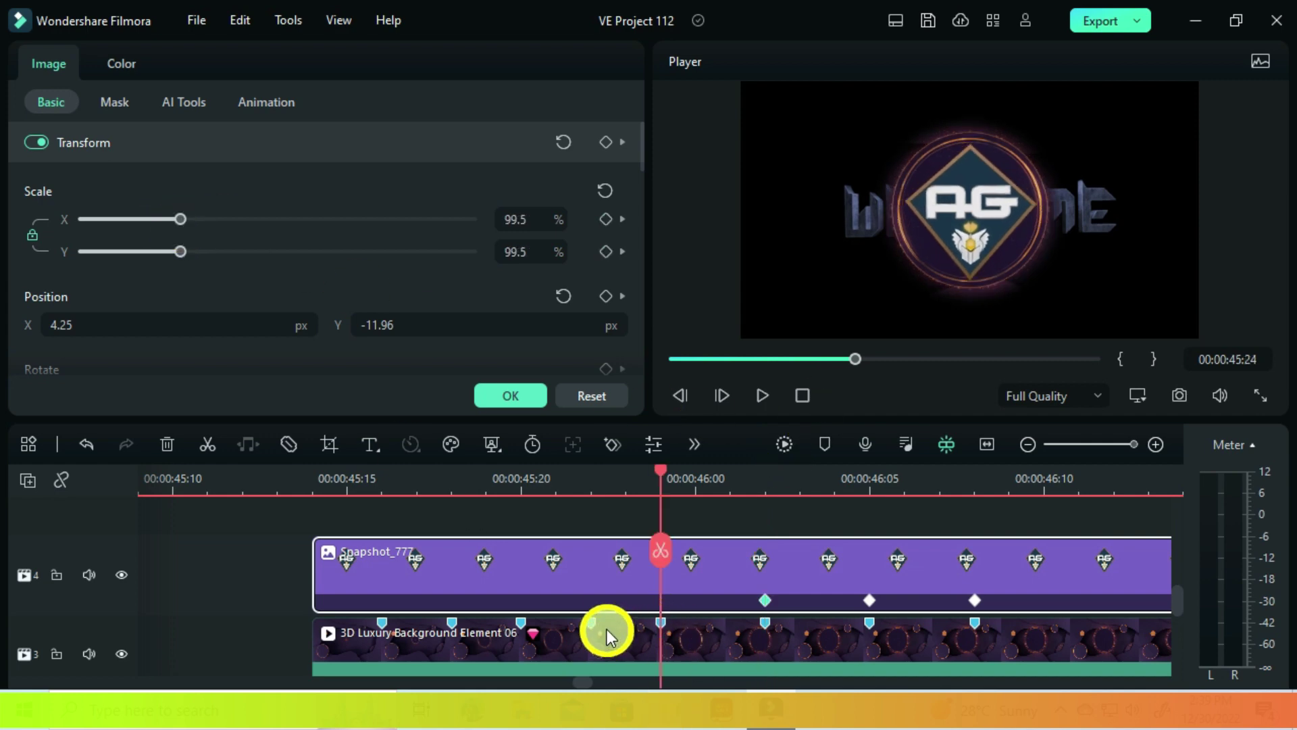
{"action": "left_click", "coordinate": [605, 142]}
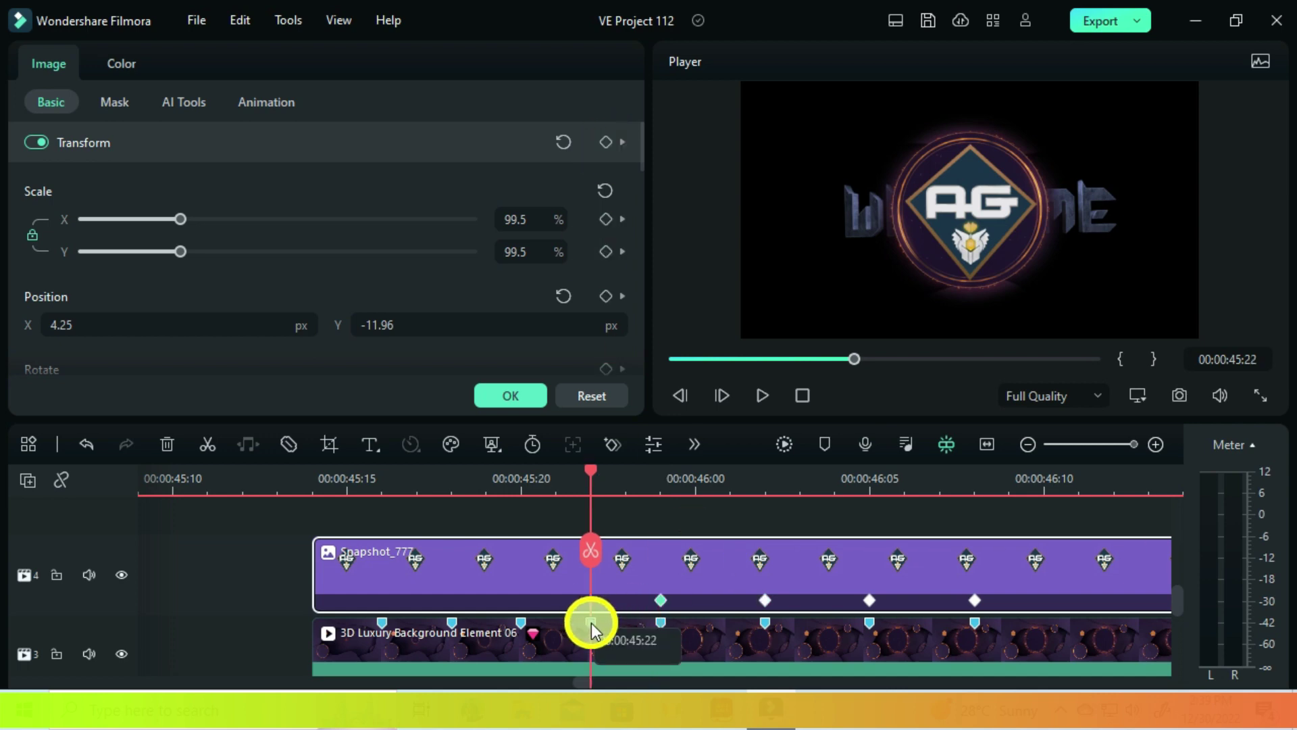
{"action": "mouse_move", "coordinate": [195, 218]}
{"action": "left_mouse_down"}
{"action": "mouse_move", "coordinate": [174, 218]}
{"action": "mouse_move", "coordinate": [195, 233]}
{"action": "mouse_move", "coordinate": [165, 238]}
{"action": "left_mouse_up"}
{"action": "left_click", "coordinate": [521, 622]}
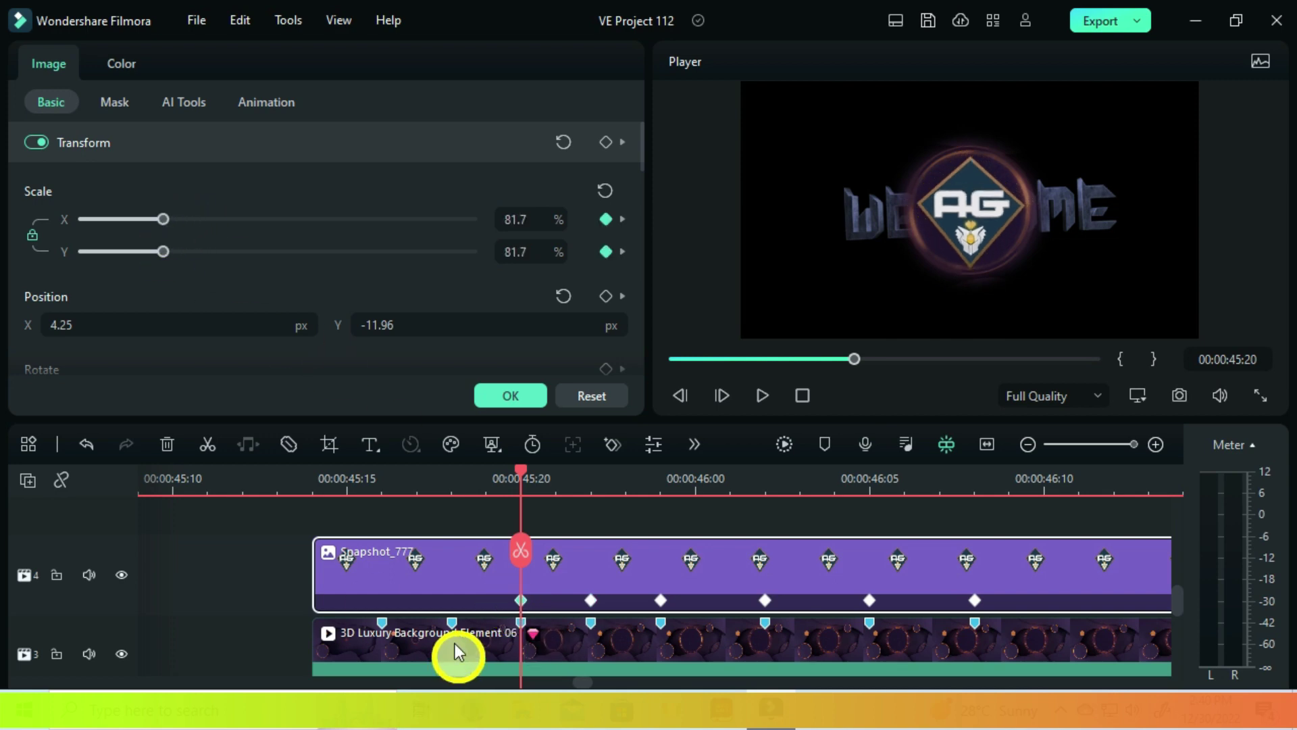
{"action": "left_click", "coordinate": [452, 622]}
{"action": "mouse_move", "coordinate": [151, 229]}
{"action": "left_mouse_down"}
{"action": "mouse_move", "coordinate": [140, 242]}
{"action": "mouse_move", "coordinate": [134, 223]}
{"action": "mouse_move", "coordinate": [107, 224]}
{"action": "left_mouse_up"}
{"action": "left_click", "coordinate": [381, 622]}
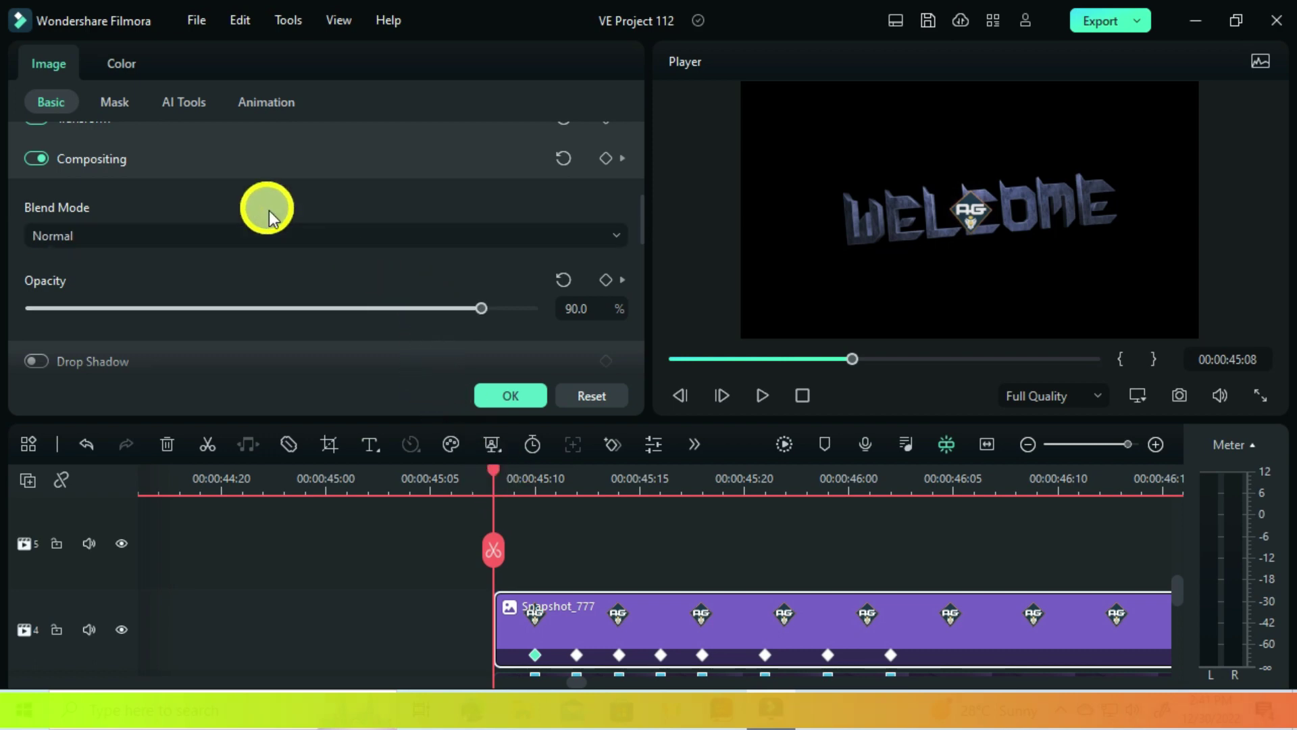
Lower the logo's opacity to 60% at the start of its fade-in.
{"action": "scroll", "coordinate": [269, 209], "scroll_direction": "up", "scroll_amount": 5}
{"action": "scroll", "coordinate": [269, 216], "scroll_direction": "down", "scroll_amount": 5}
{"action": "left_click", "coordinate": [579, 308]}
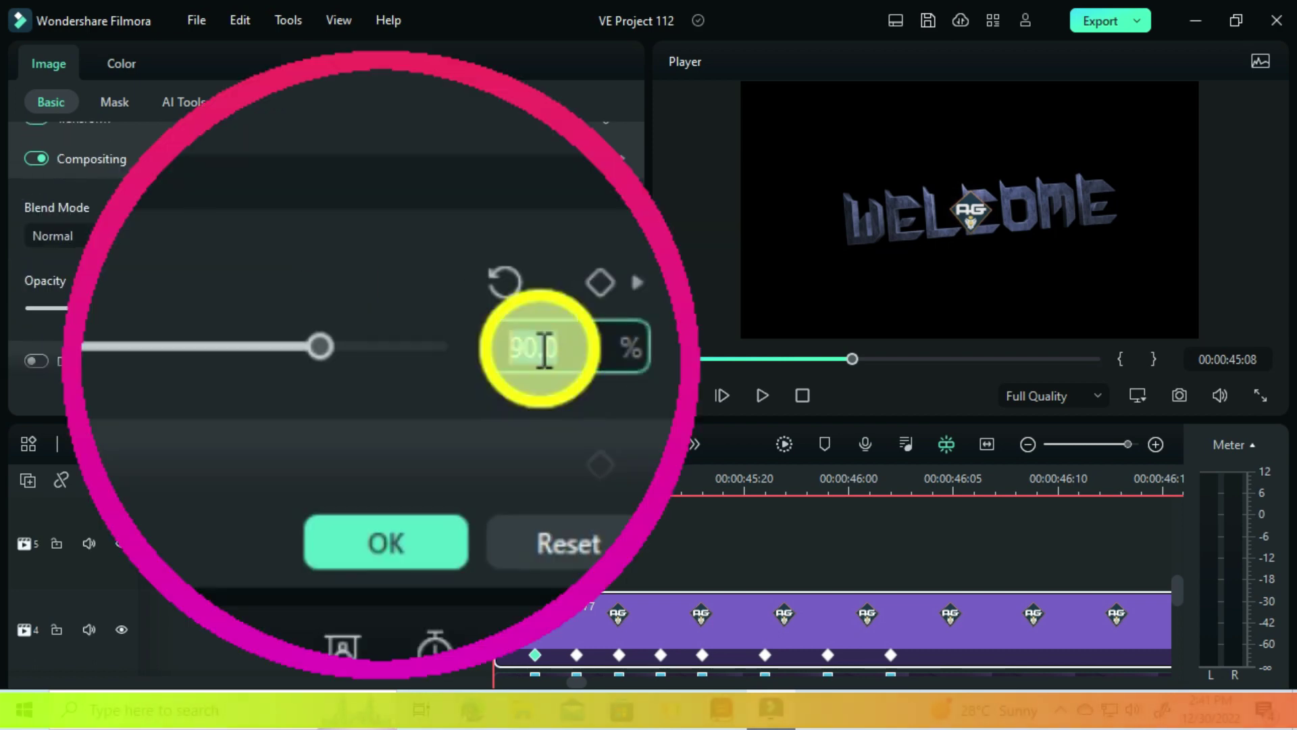
{"action": "type", "text": "60"}
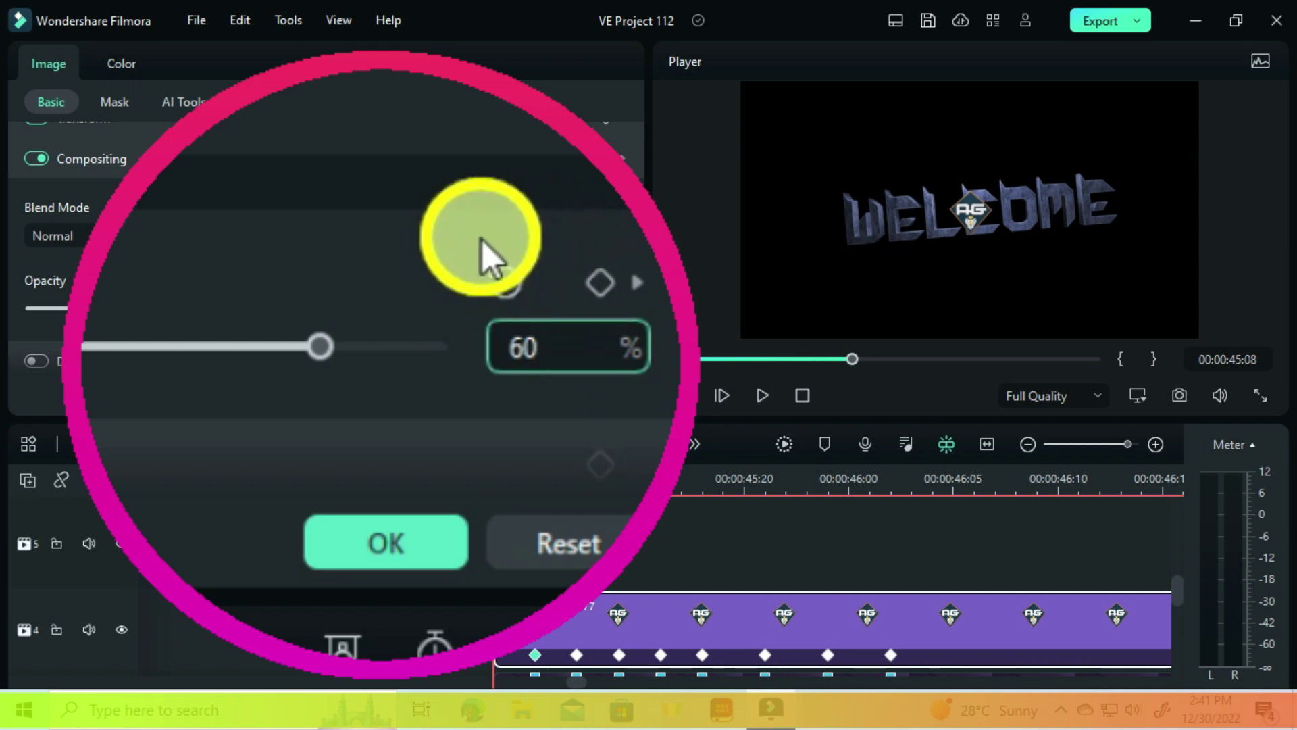
{"action": "key", "text": "Return"}
Play the intro from about 00:00:45:08 to preview the logo animation.
{"action": "scroll", "coordinate": [546, 269], "scroll_direction": "up", "scroll_amount": 4}
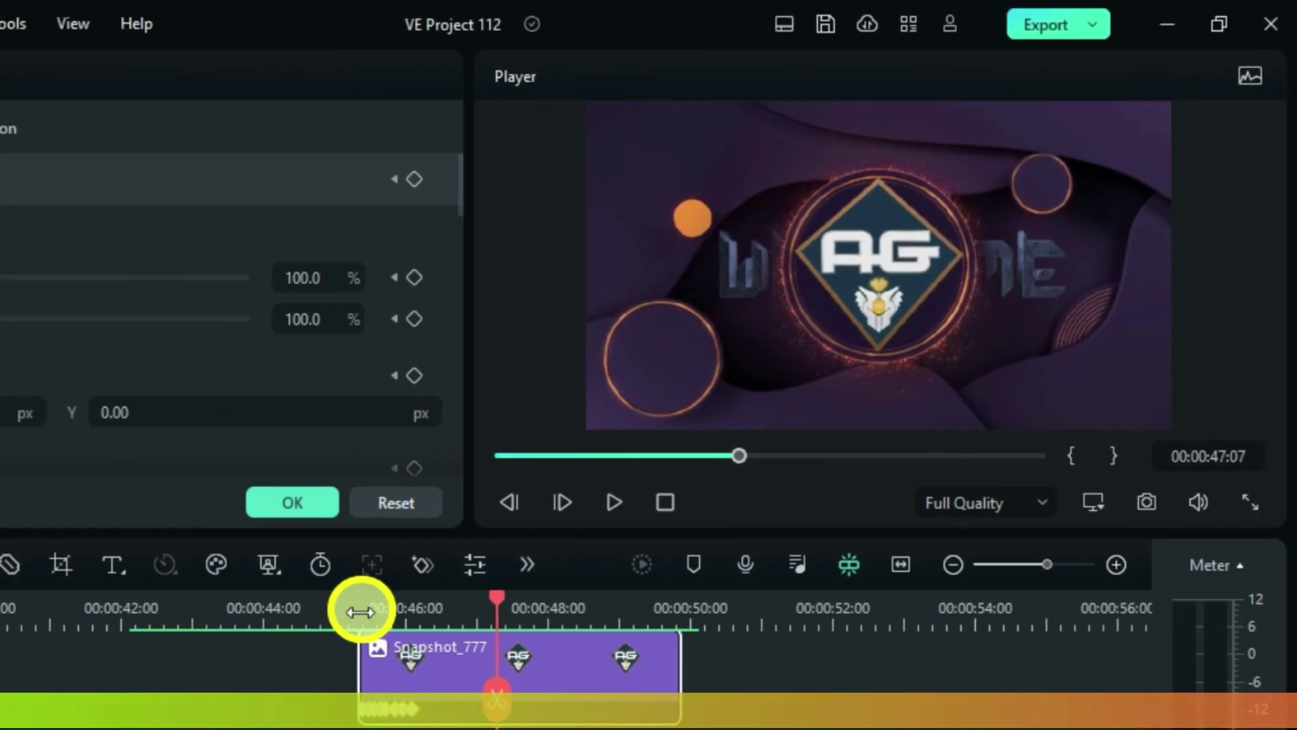
{"action": "left_click", "coordinate": [563, 482]}
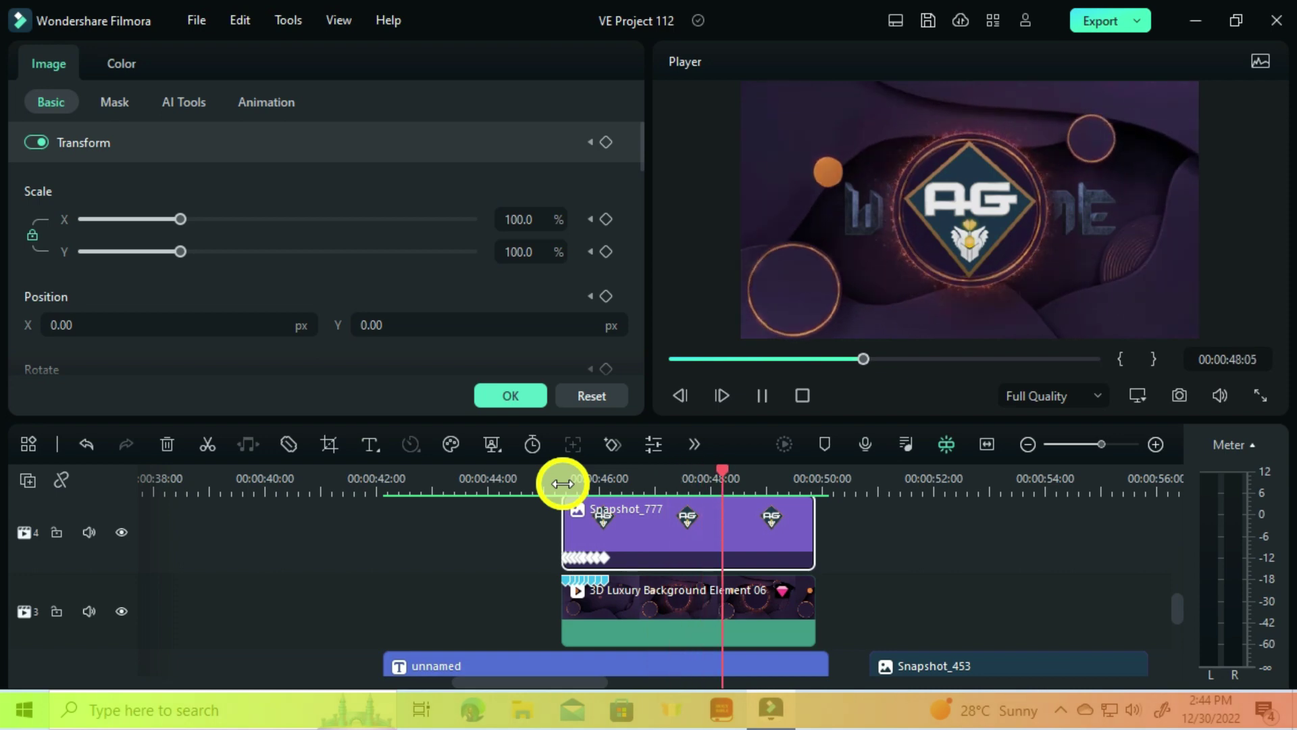
{"action": "left_click", "coordinate": [563, 483]}
{"action": "key", "text": "space"}
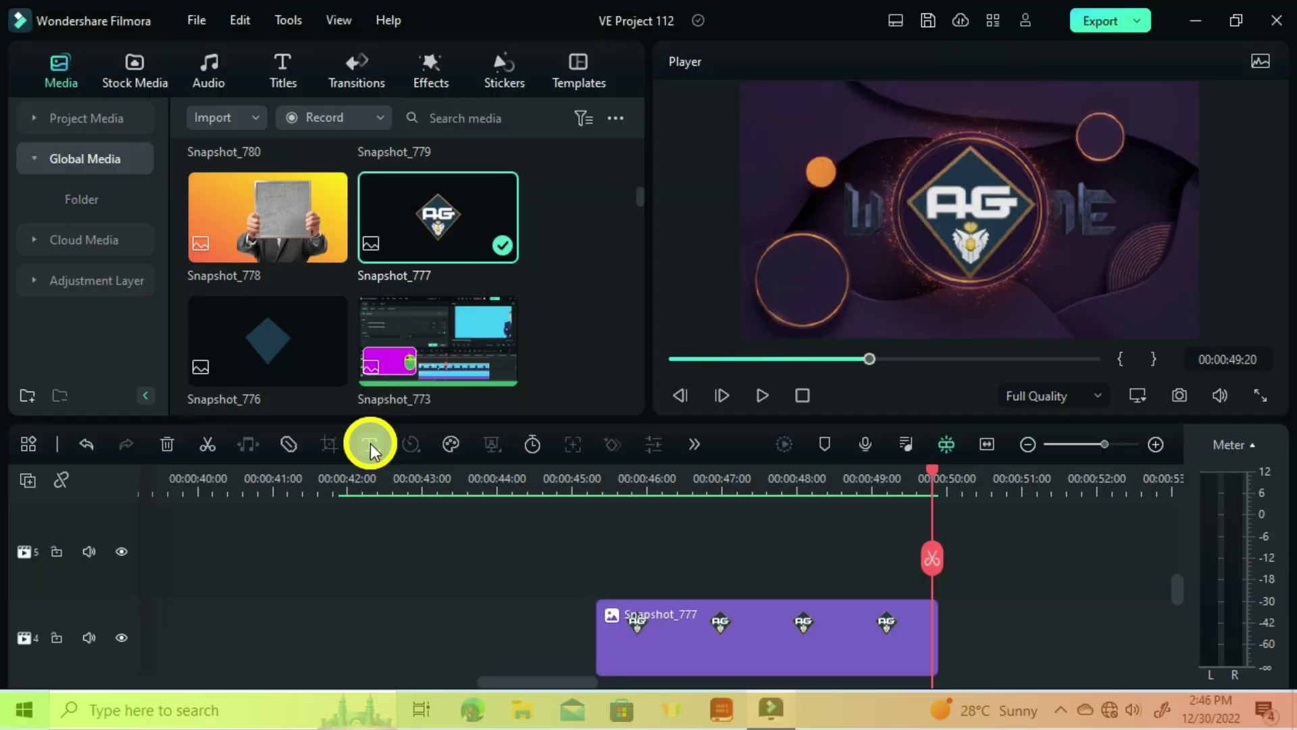
Add a Basic quick-text title reading 'ALEX GAMING' and open it in Advanced Text Edit.
{"action": "left_click", "coordinate": [370, 448]}
{"action": "left_click", "coordinate": [401, 478]}
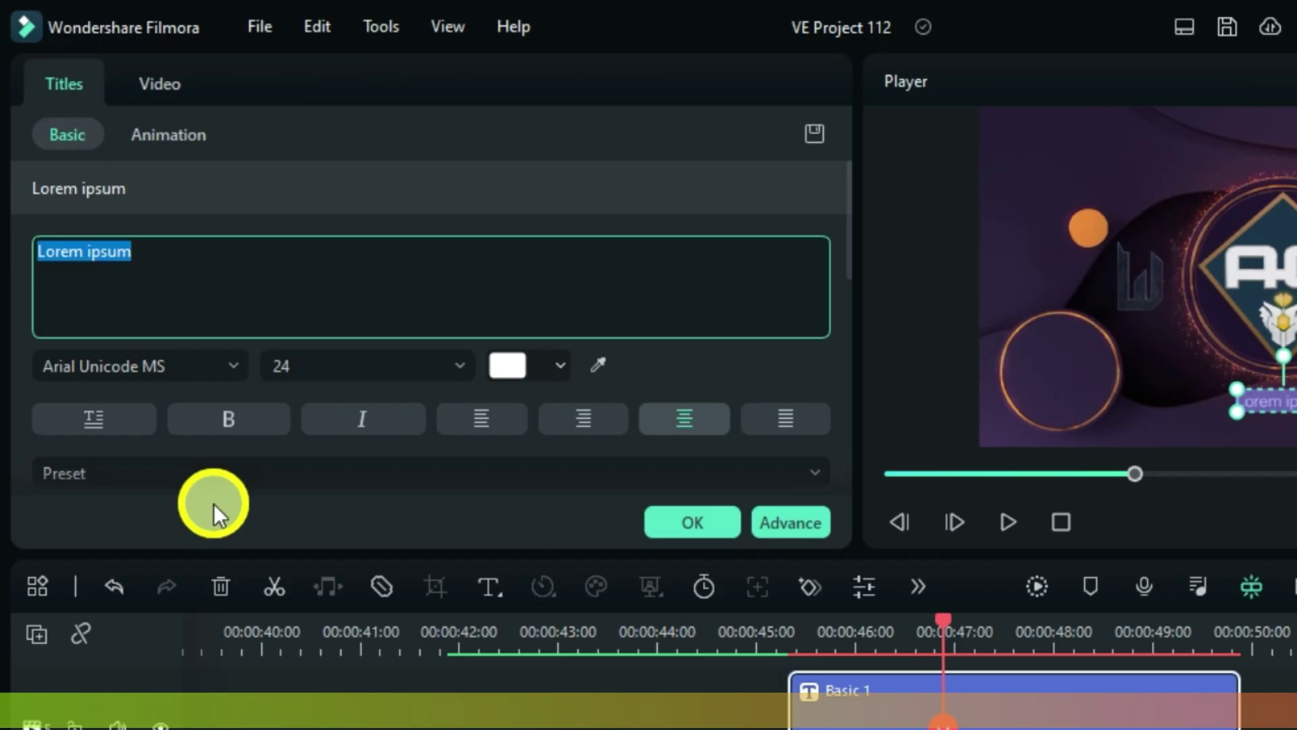
{"action": "type", "text": "Alex"}
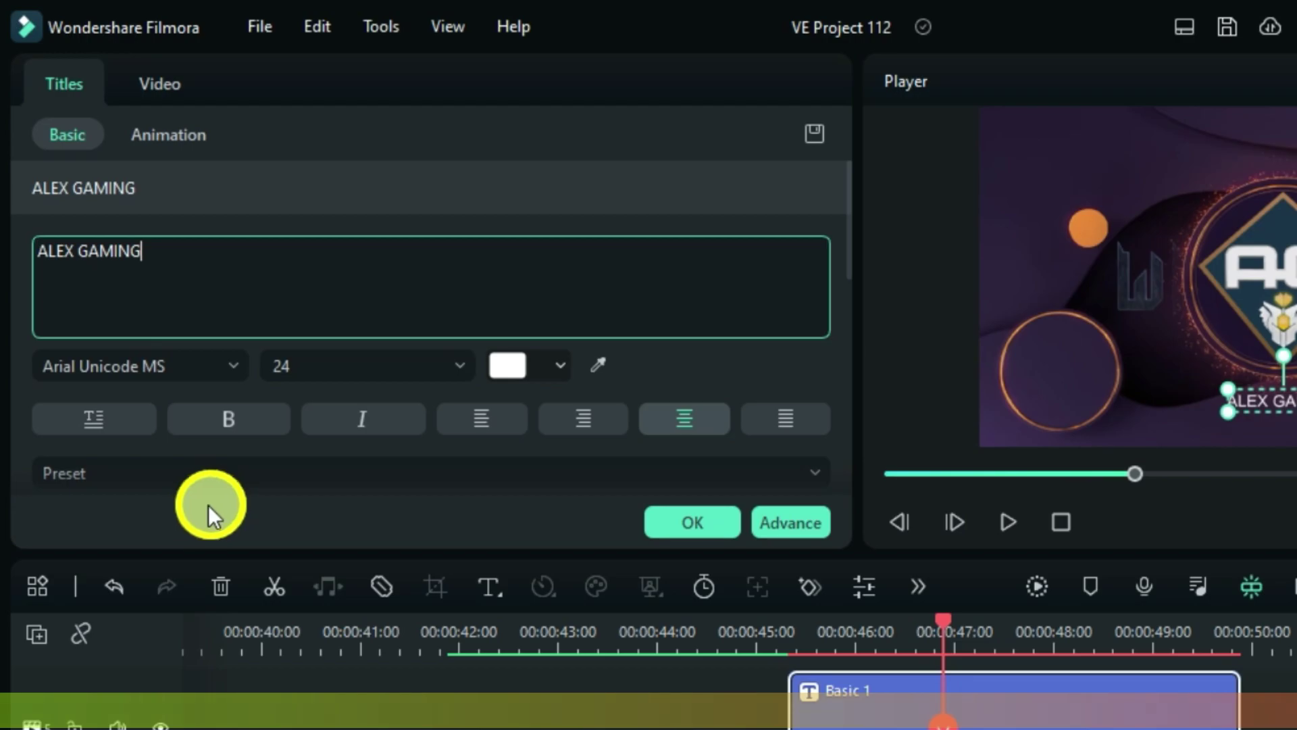
{"action": "left_click", "coordinate": [791, 522]}
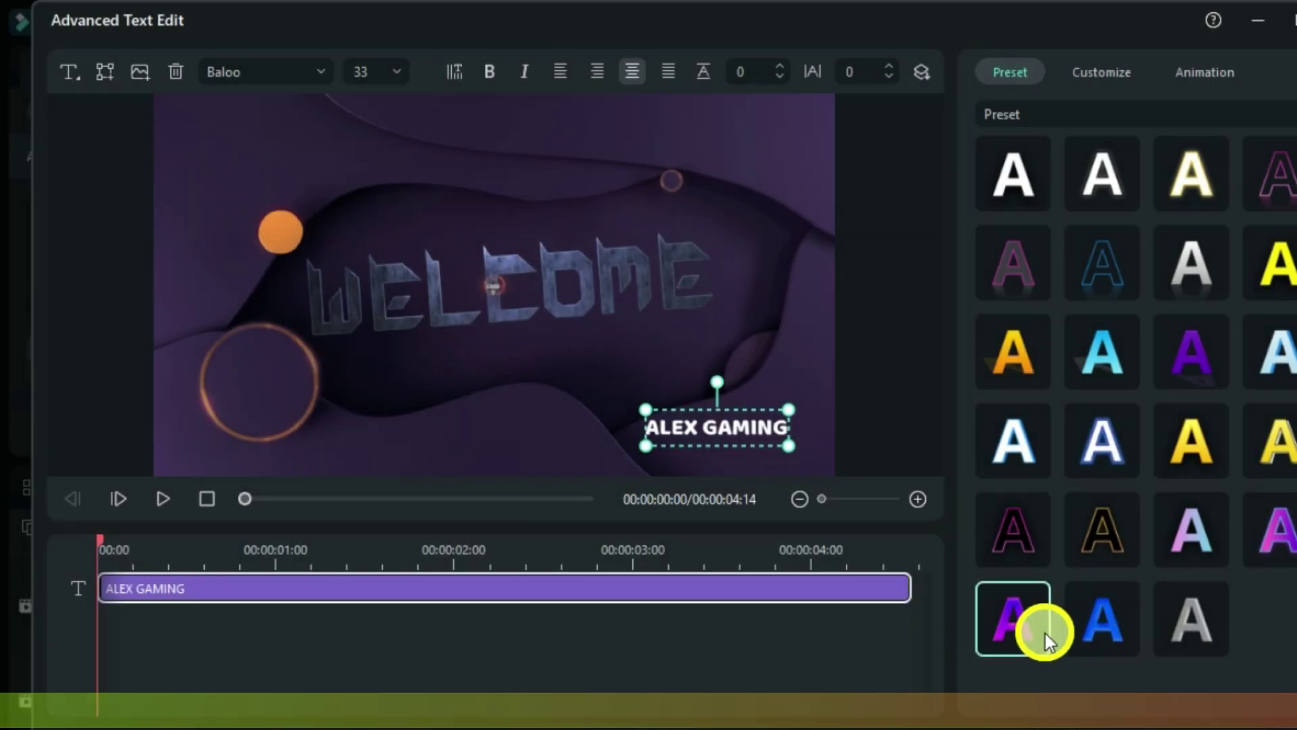